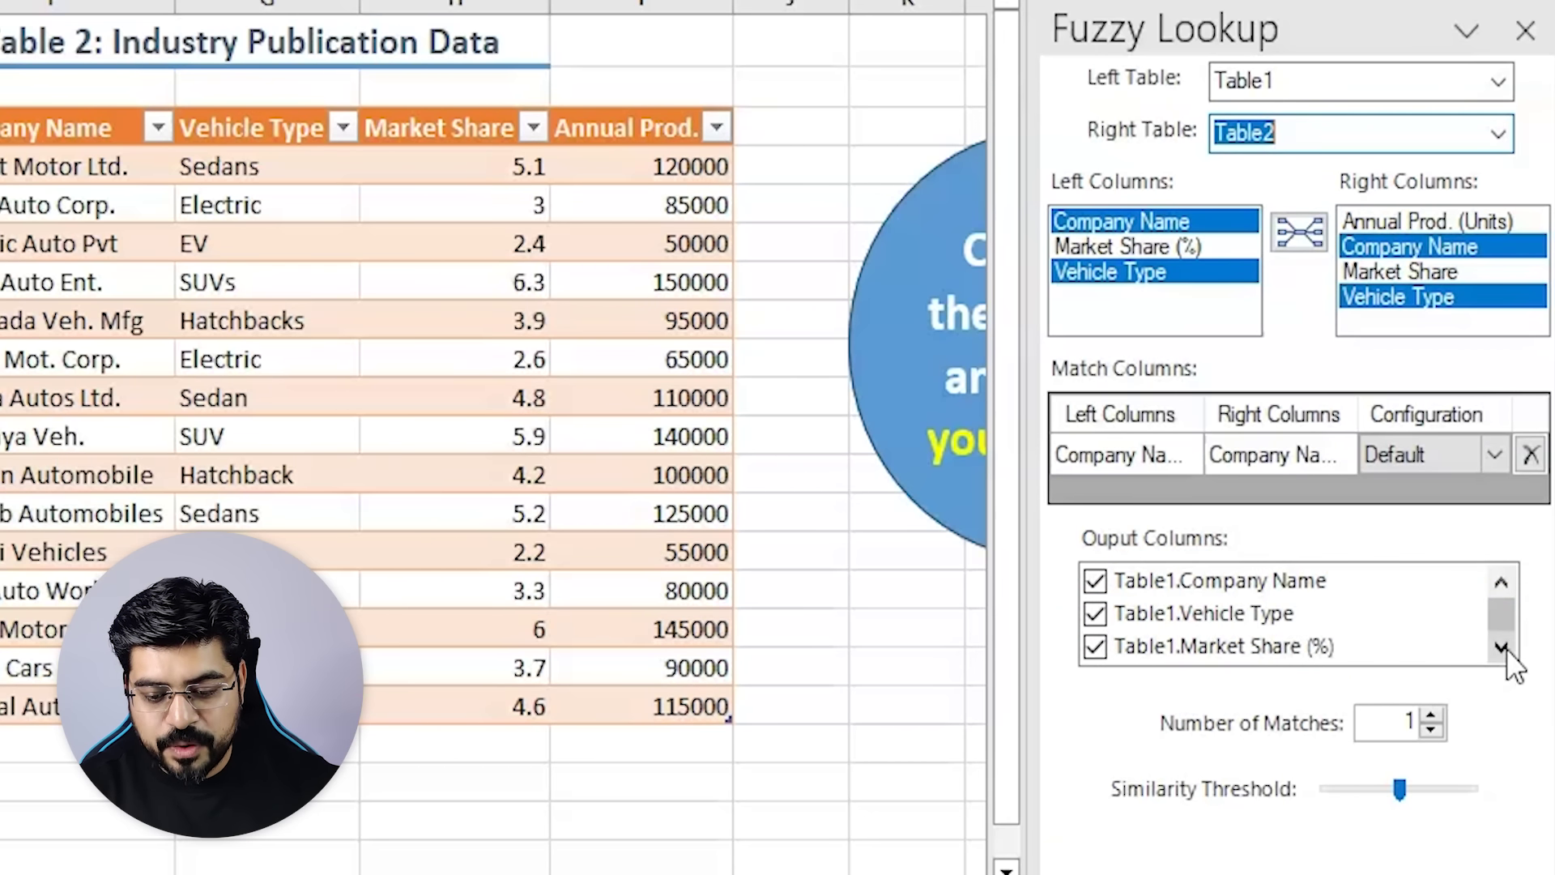
Exclude Table2's Company Name, Vehicle Type and Market Share from the fuzzy lookup's output columns.
{"action": "left_click", "coordinate": [1502, 647]}
{"action": "left_click", "coordinate": [1502, 647]}
{"action": "left_click", "coordinate": [1503, 648]}
{"action": "left_click", "coordinate": [1503, 647]}
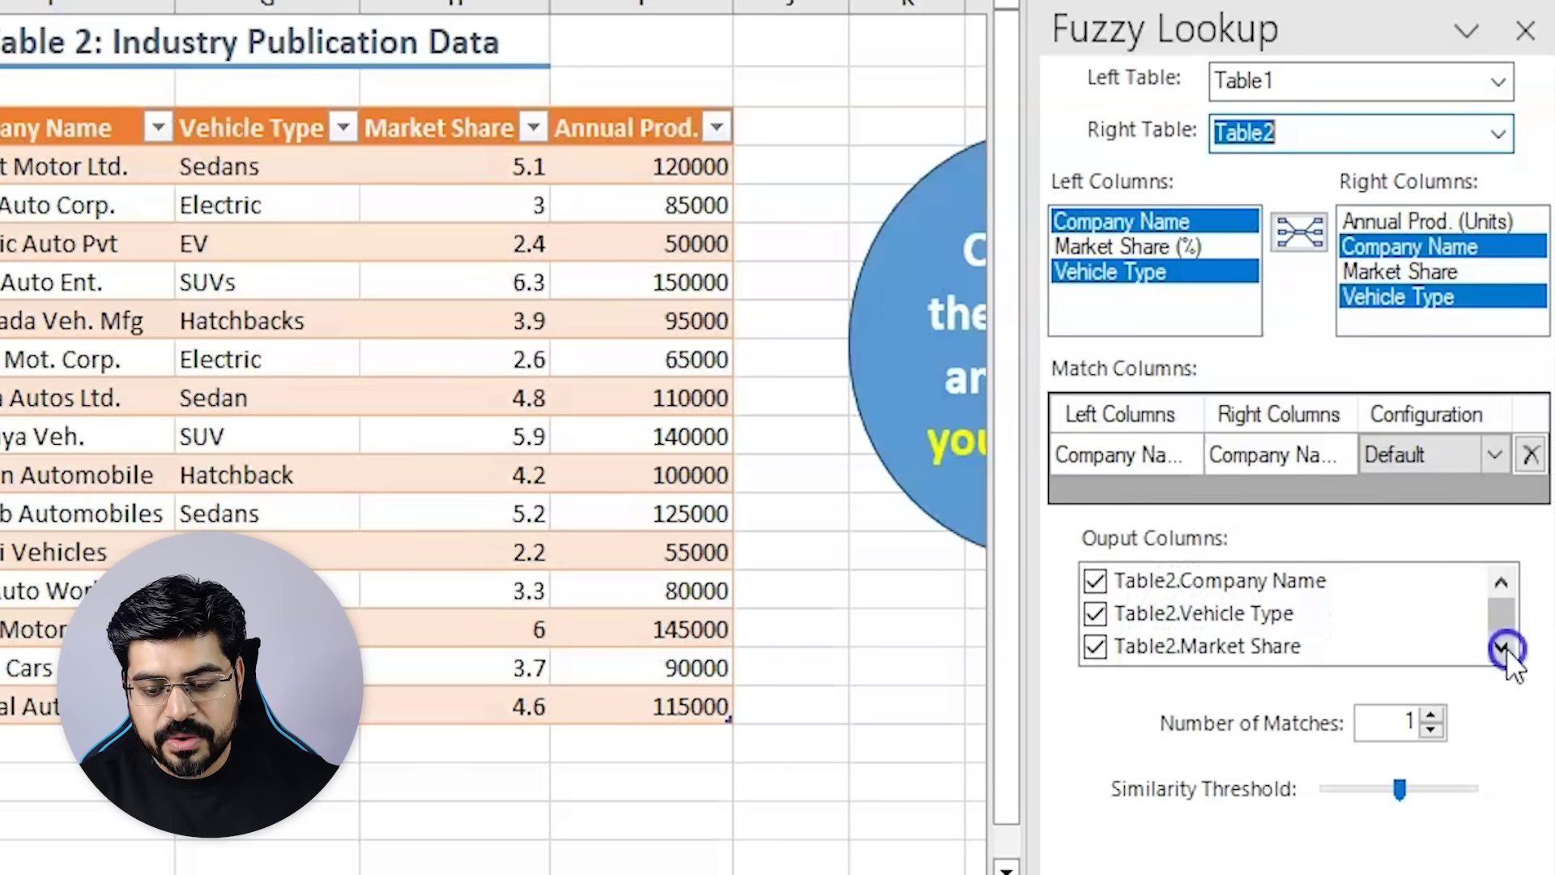
{"action": "left_click", "coordinate": [1096, 582]}
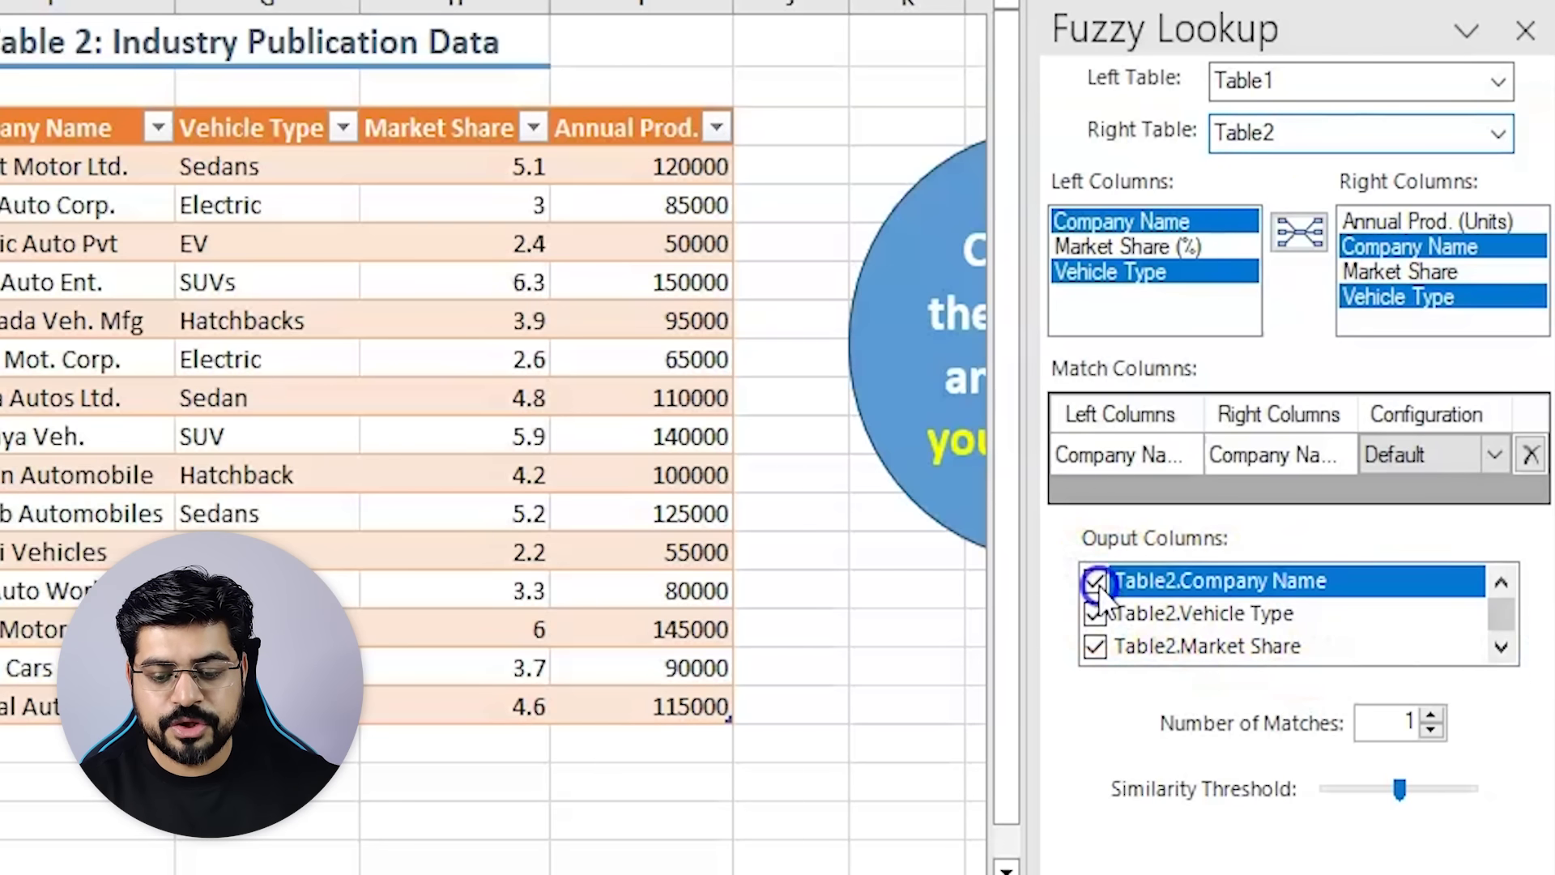
{"action": "left_click", "coordinate": [1095, 614]}
{"action": "left_click", "coordinate": [1095, 646]}
Exclude FuzzyLookup.Similarity from the output columns while keeping Table2's Annual Prod. (Units) included.
{"action": "left_click", "coordinate": [1501, 648]}
{"action": "left_click", "coordinate": [1501, 648]}
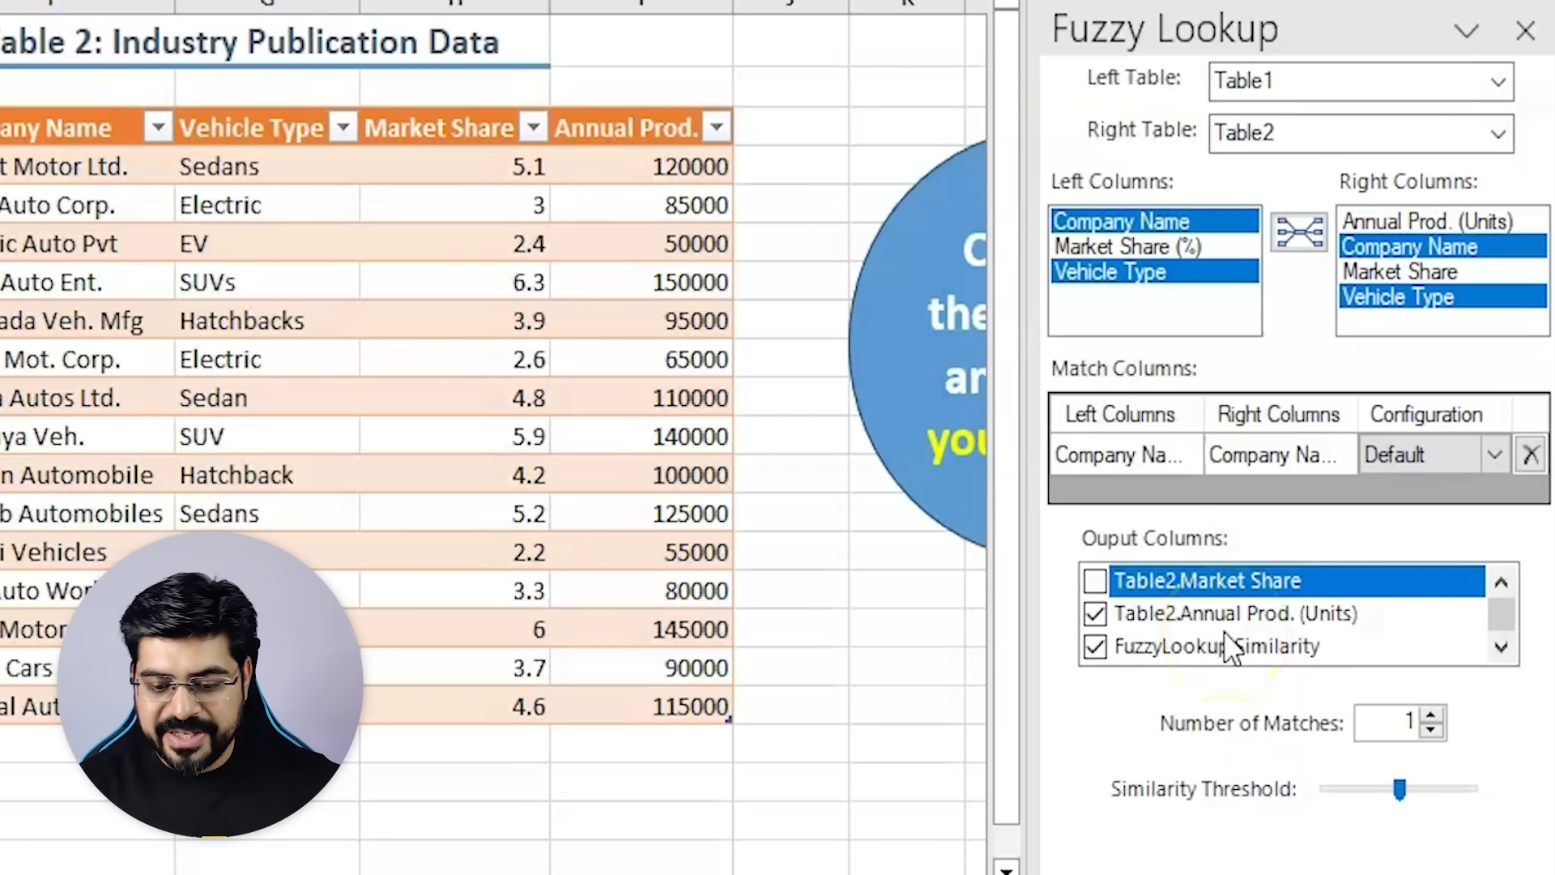
{"action": "left_click", "coordinate": [1095, 653]}
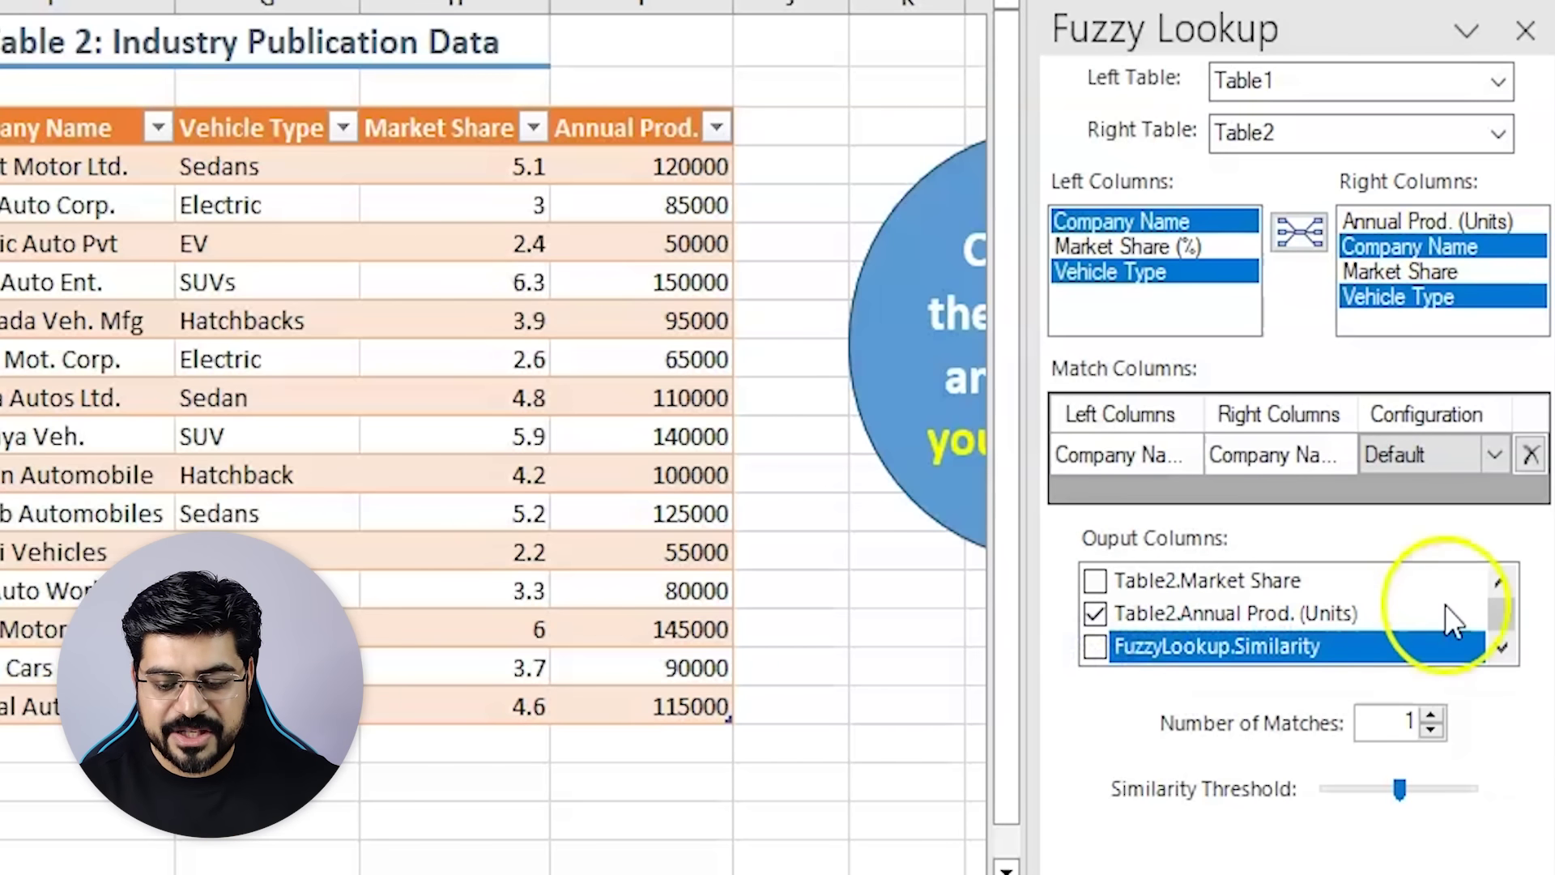
{"action": "left_click", "coordinate": [1500, 648]}
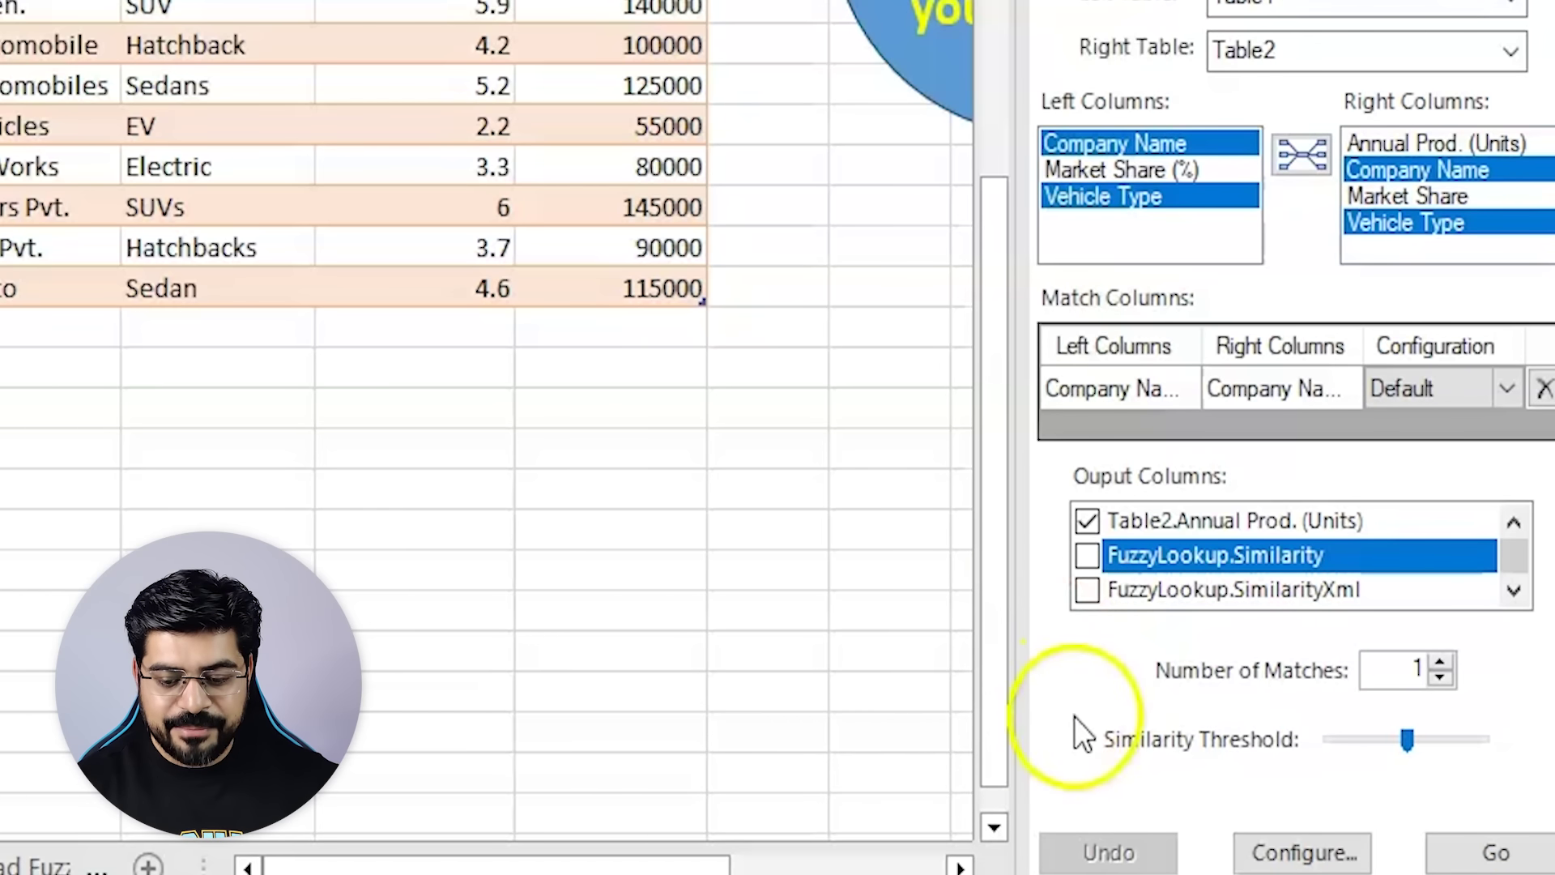
Run the fuzzy lookup with its output starting at cell A21 and widen column D to fit the annual production figures.
{"action": "mouse_move", "coordinate": [1166, 733]}
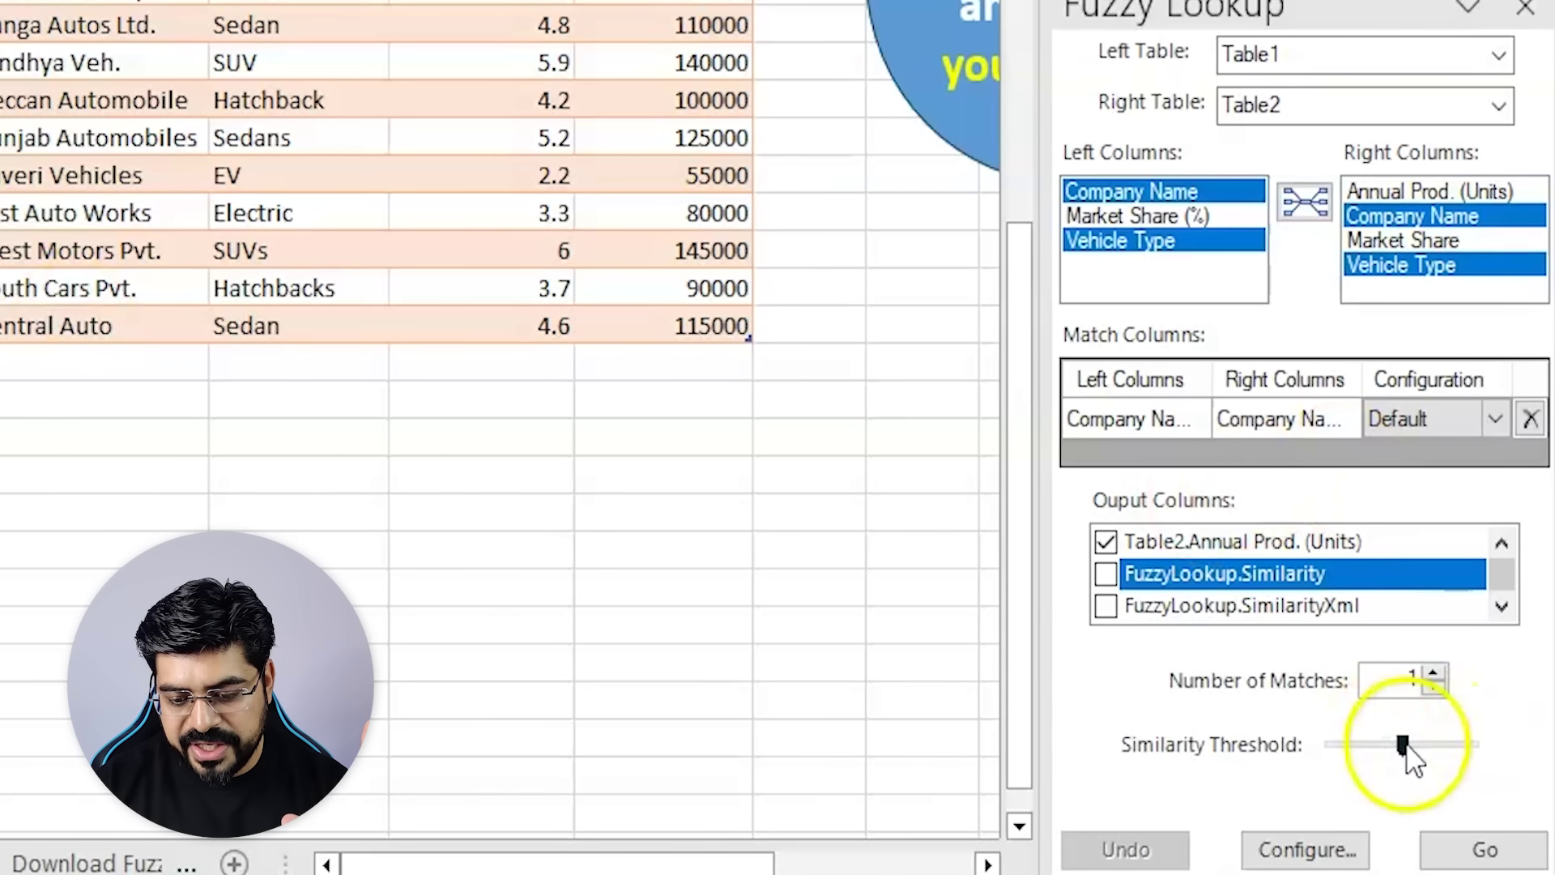
{"action": "left_click", "coordinate": [1401, 751]}
{"action": "left_click_drag", "start_coordinate": [1405, 751], "coordinate": [1402, 758]}
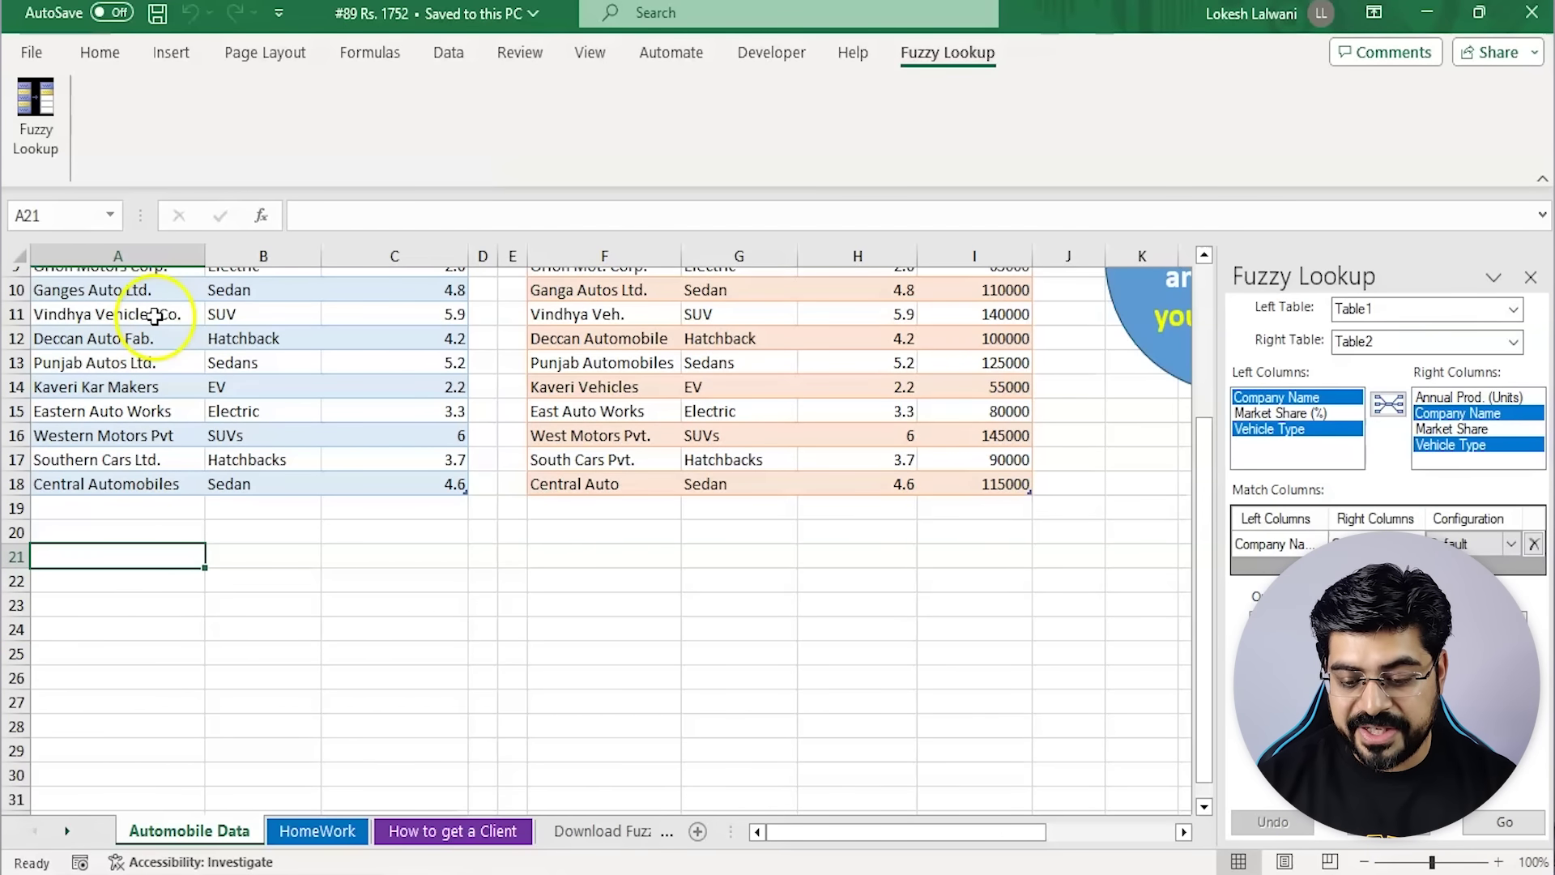
{"action": "left_click", "coordinate": [1504, 822]}
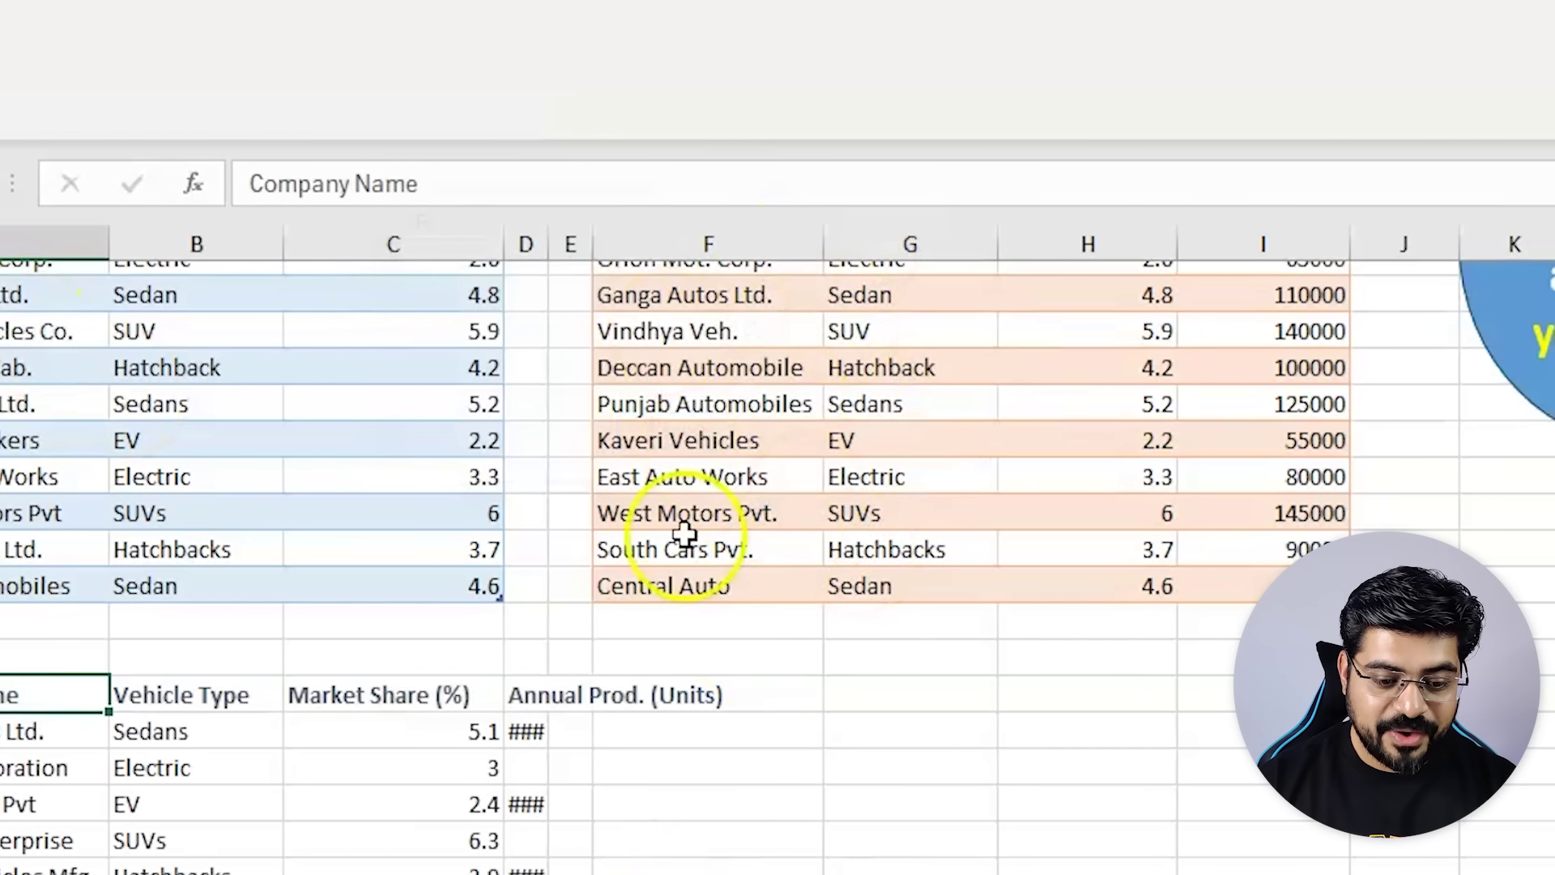
{"action": "left_click_drag", "start_coordinate": [546, 243], "coordinate": [708, 248]}
Compare the lookup output's annual production values with Table 2 and check for companies left without a match.
{"action": "scroll", "coordinate": [972, 583], "scroll_direction": "down", "scroll_amount": 3}
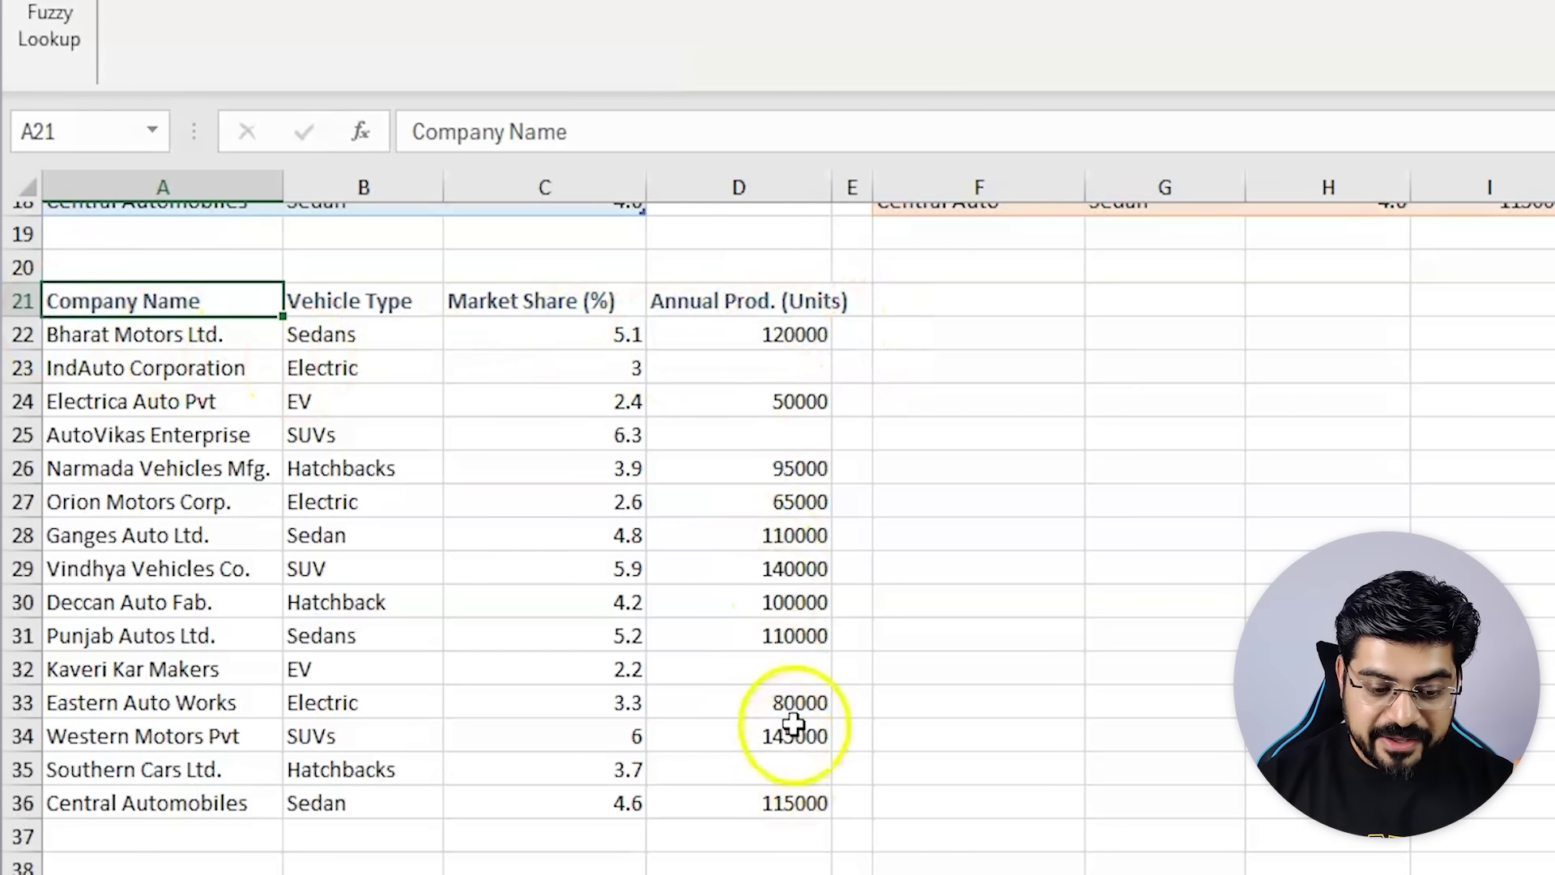
{"action": "scroll", "coordinate": [792, 723], "scroll_direction": "up", "scroll_amount": 6}
{"action": "scroll", "coordinate": [794, 667], "scroll_direction": "down", "scroll_amount": 1}
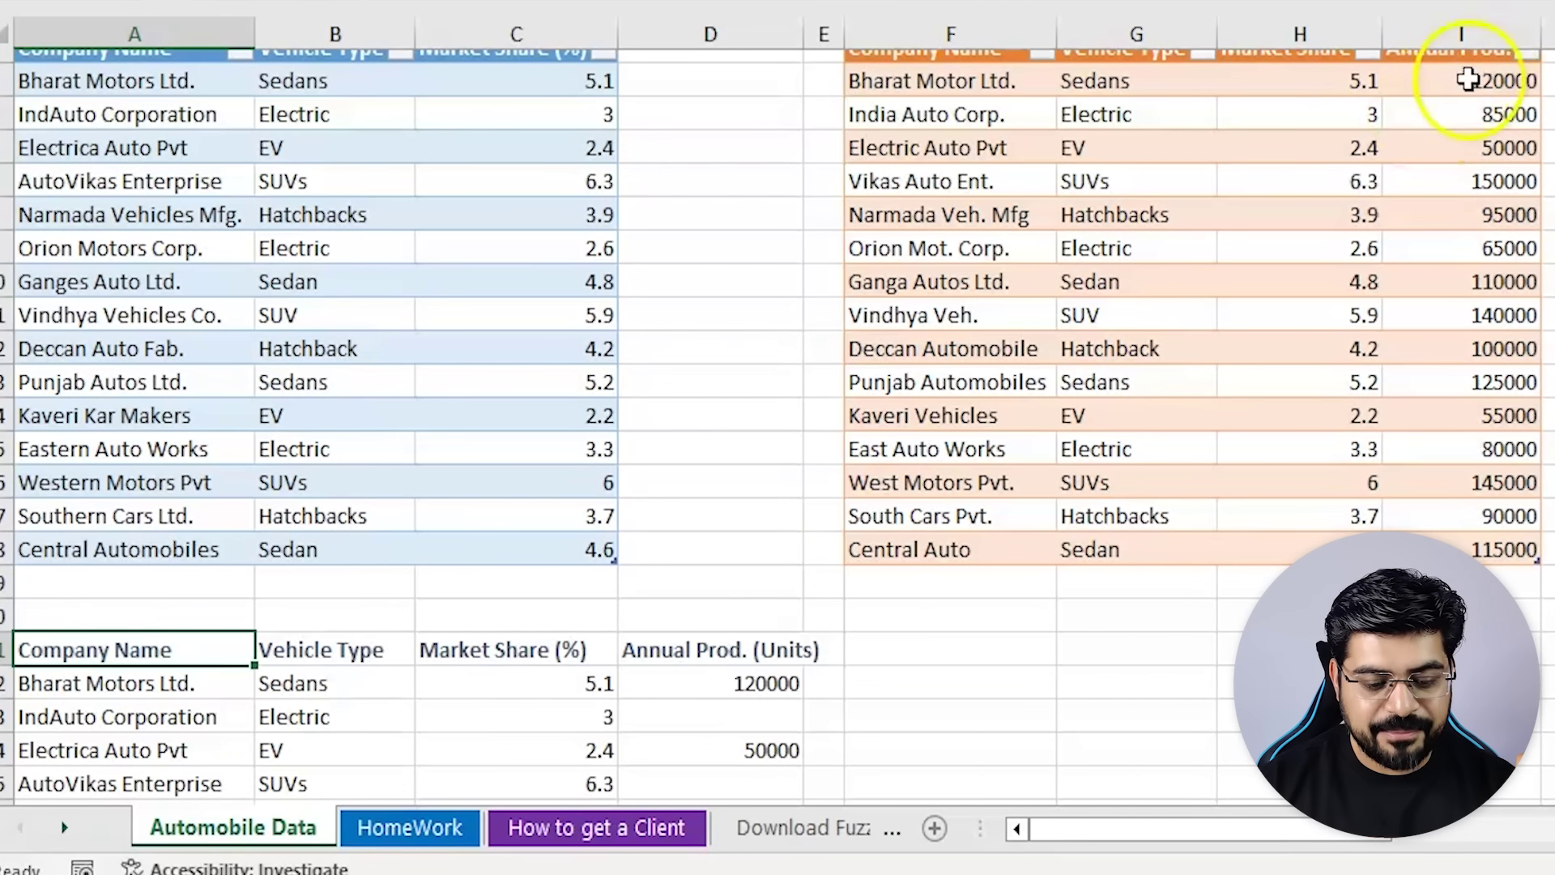
{"action": "left_click", "coordinate": [1013, 313]}
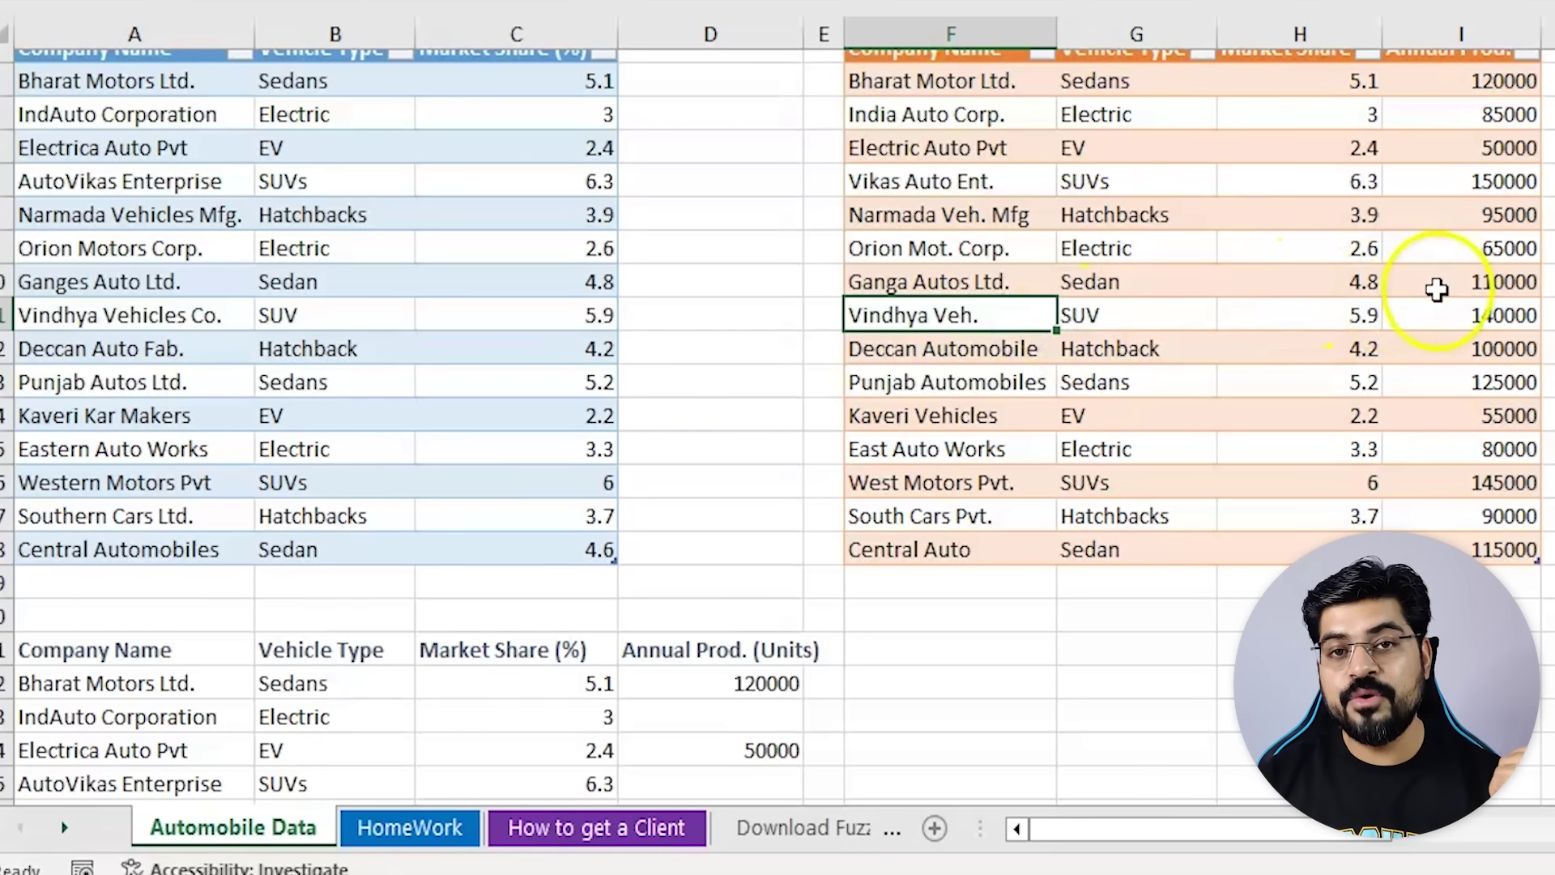
{"action": "scroll", "coordinate": [710, 571], "scroll_direction": "down", "scroll_amount": 2}
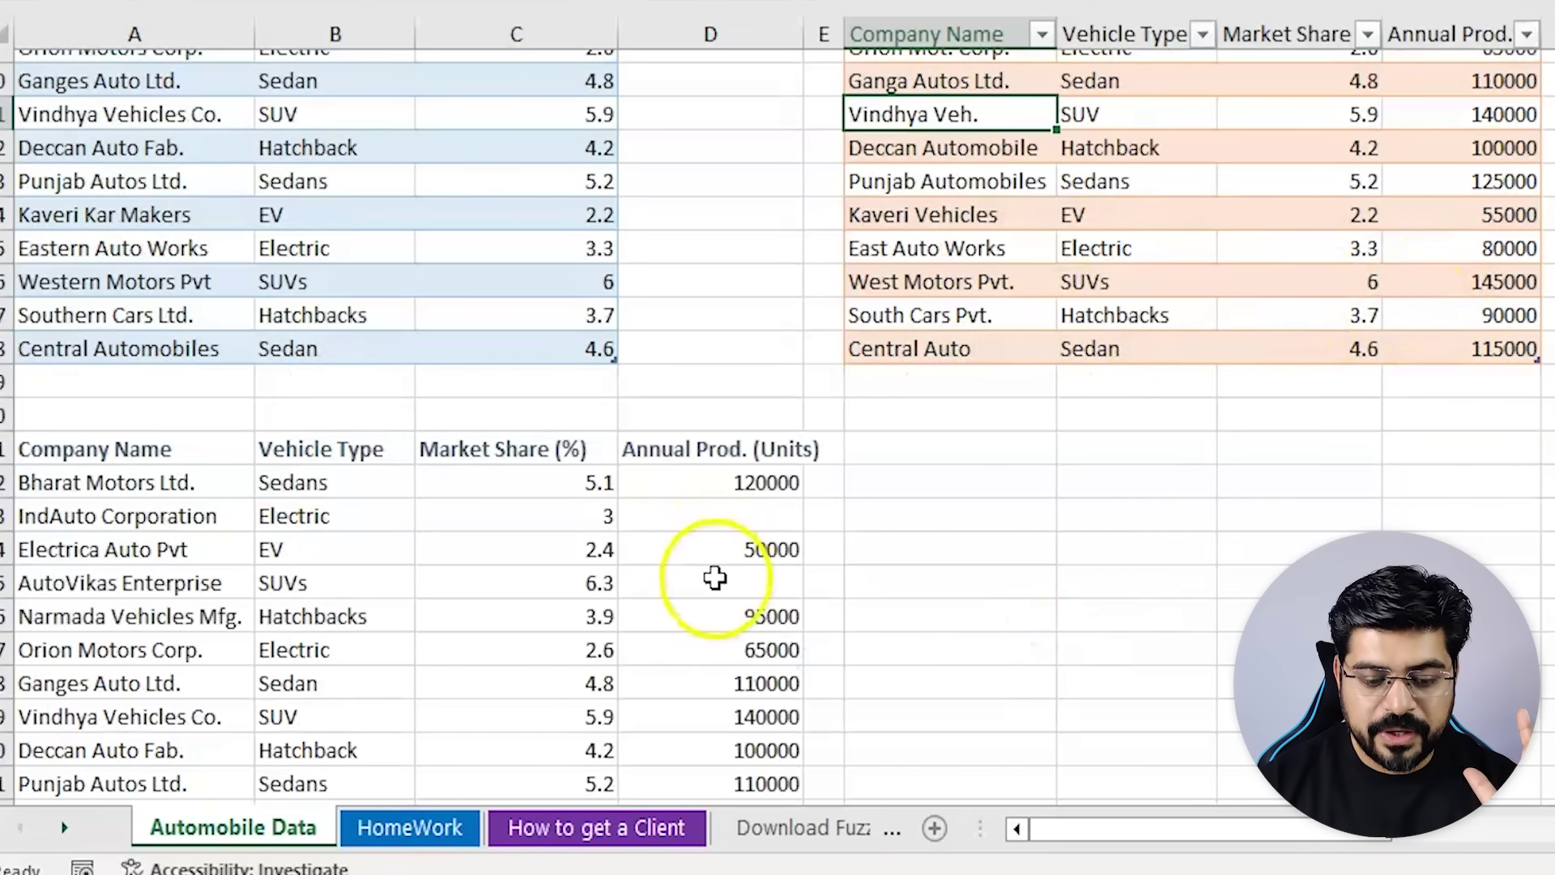
{"action": "scroll", "coordinate": [715, 578], "scroll_direction": "down", "scroll_amount": 2}
{"action": "left_click", "coordinate": [1136, 616]}
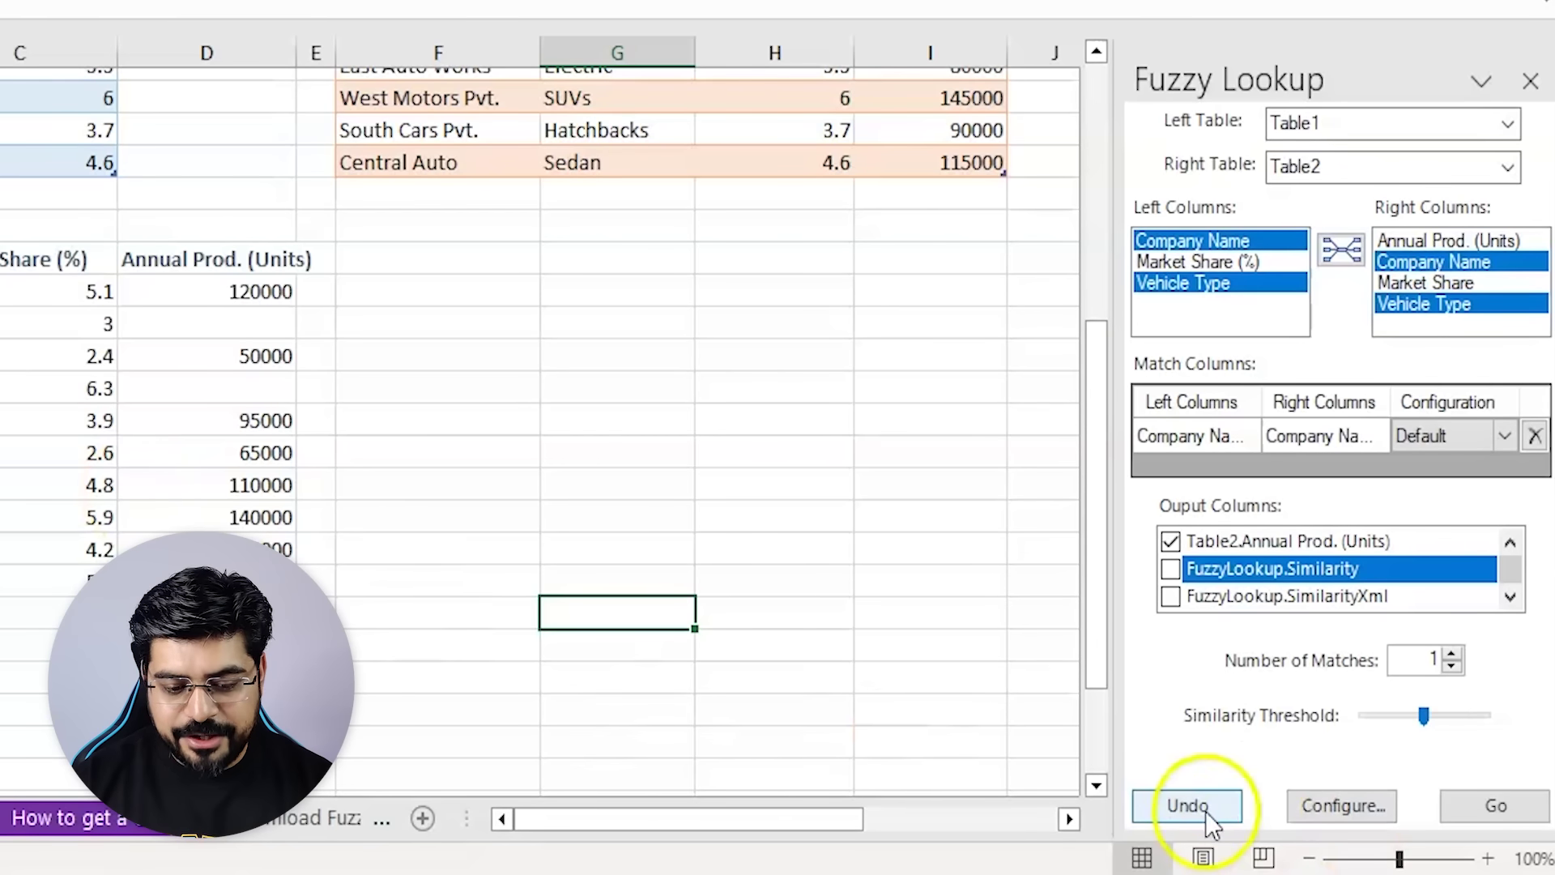
Undo the lookup output and rerun the fuzzy lookup from cell A21 with a lower similarity threshold.
{"action": "left_click", "coordinate": [1187, 805]}
{"action": "scroll", "coordinate": [252, 737], "scroll_direction": "up", "scroll_amount": 6}
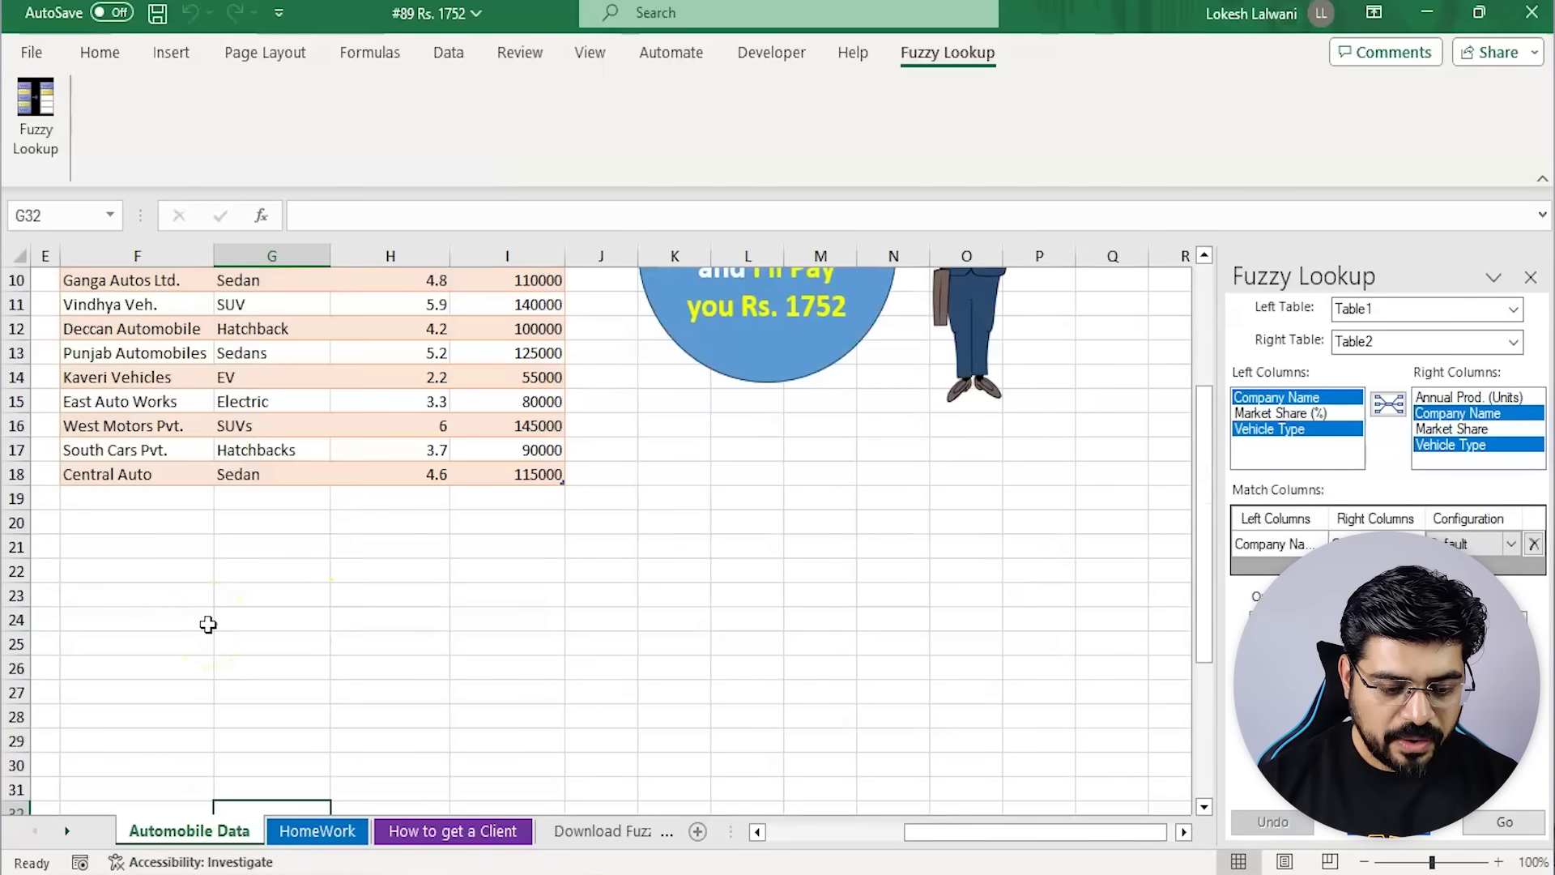
{"action": "scroll", "coordinate": [253, 737], "scroll_direction": "down", "scroll_amount": 2}
{"action": "left_click", "coordinate": [257, 687]}
{"action": "left_click", "coordinate": [118, 619]}
{"action": "left_click", "coordinate": [1504, 822]}
{"action": "scroll", "coordinate": [653, 719], "scroll_direction": "down", "scroll_amount": 4}
{"action": "scroll", "coordinate": [653, 719], "scroll_direction": "up", "scroll_amount": 2}
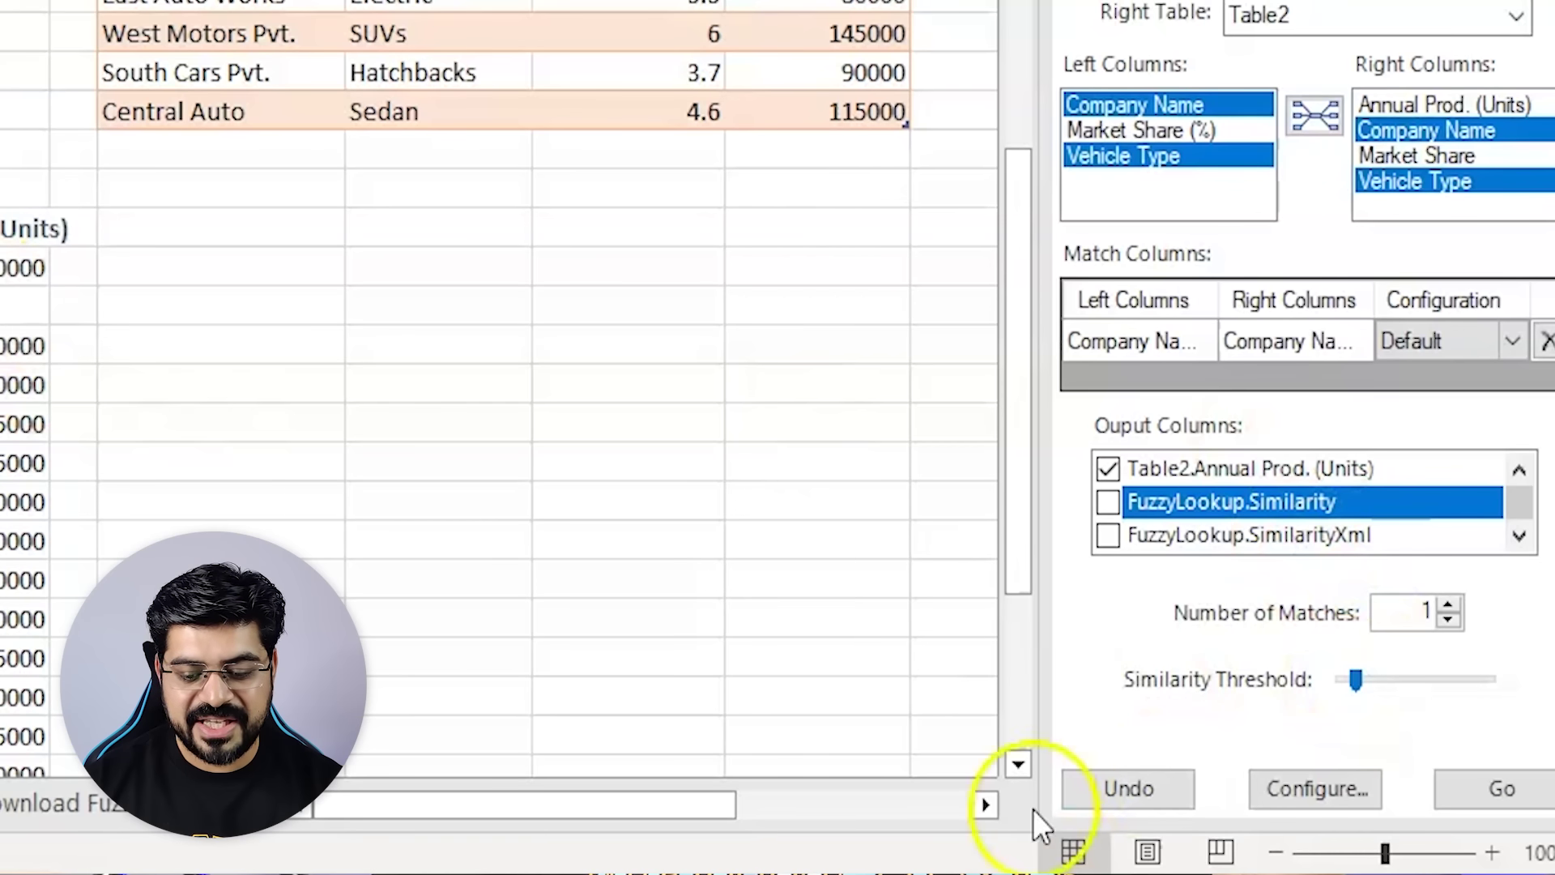
Undo the last lookup output, set the similarity threshold to 0 and rerun the fuzzy lookup.
{"action": "left_click", "coordinate": [1113, 789]}
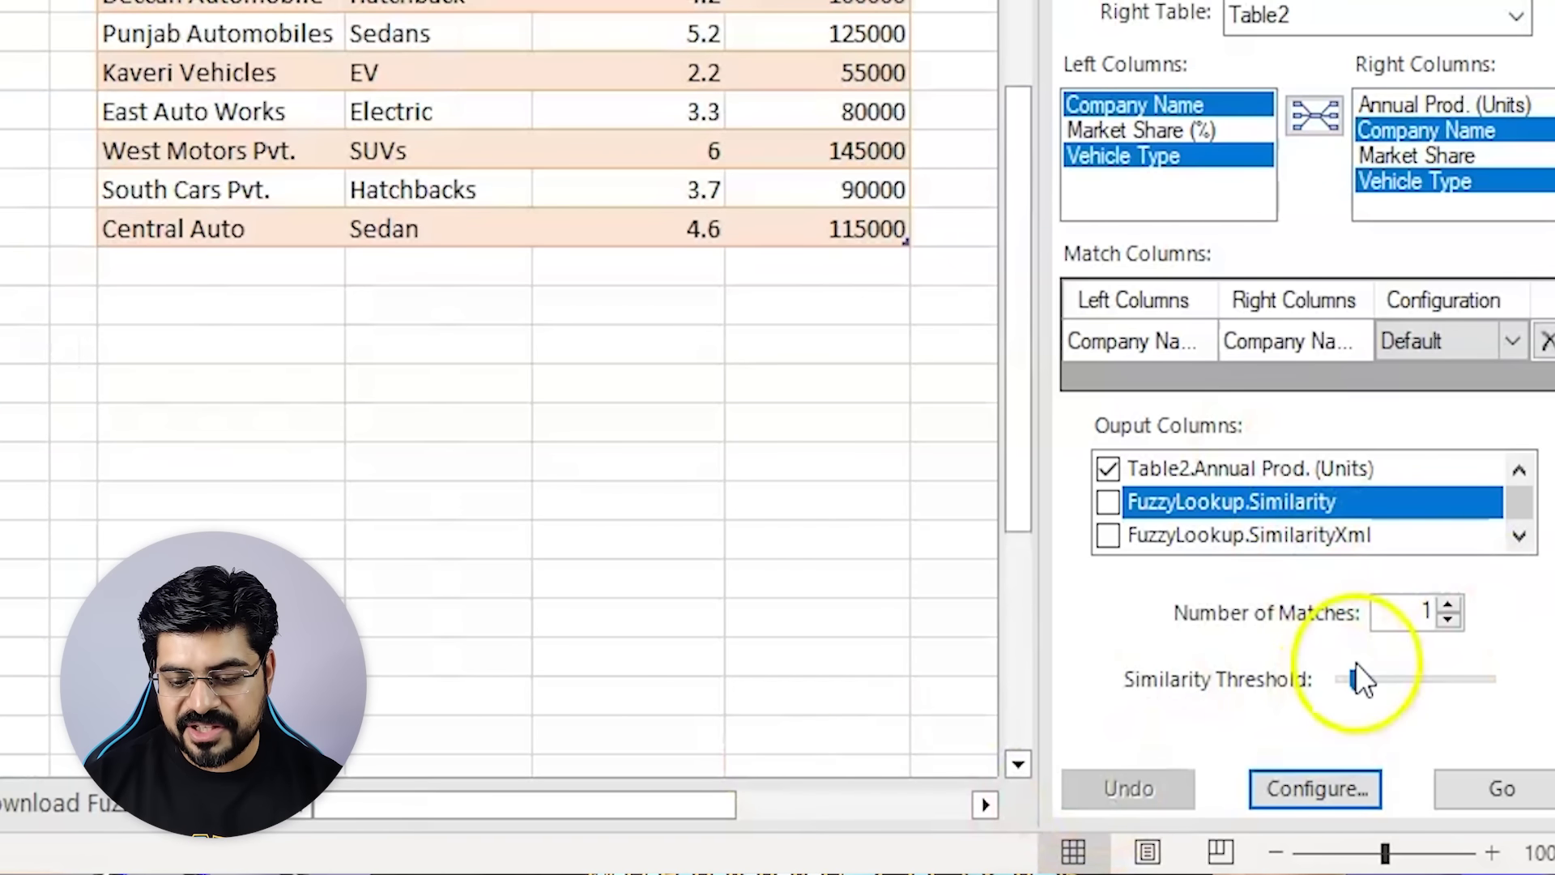
{"action": "left_click_drag", "start_coordinate": [1357, 679], "coordinate": [1339, 685]}
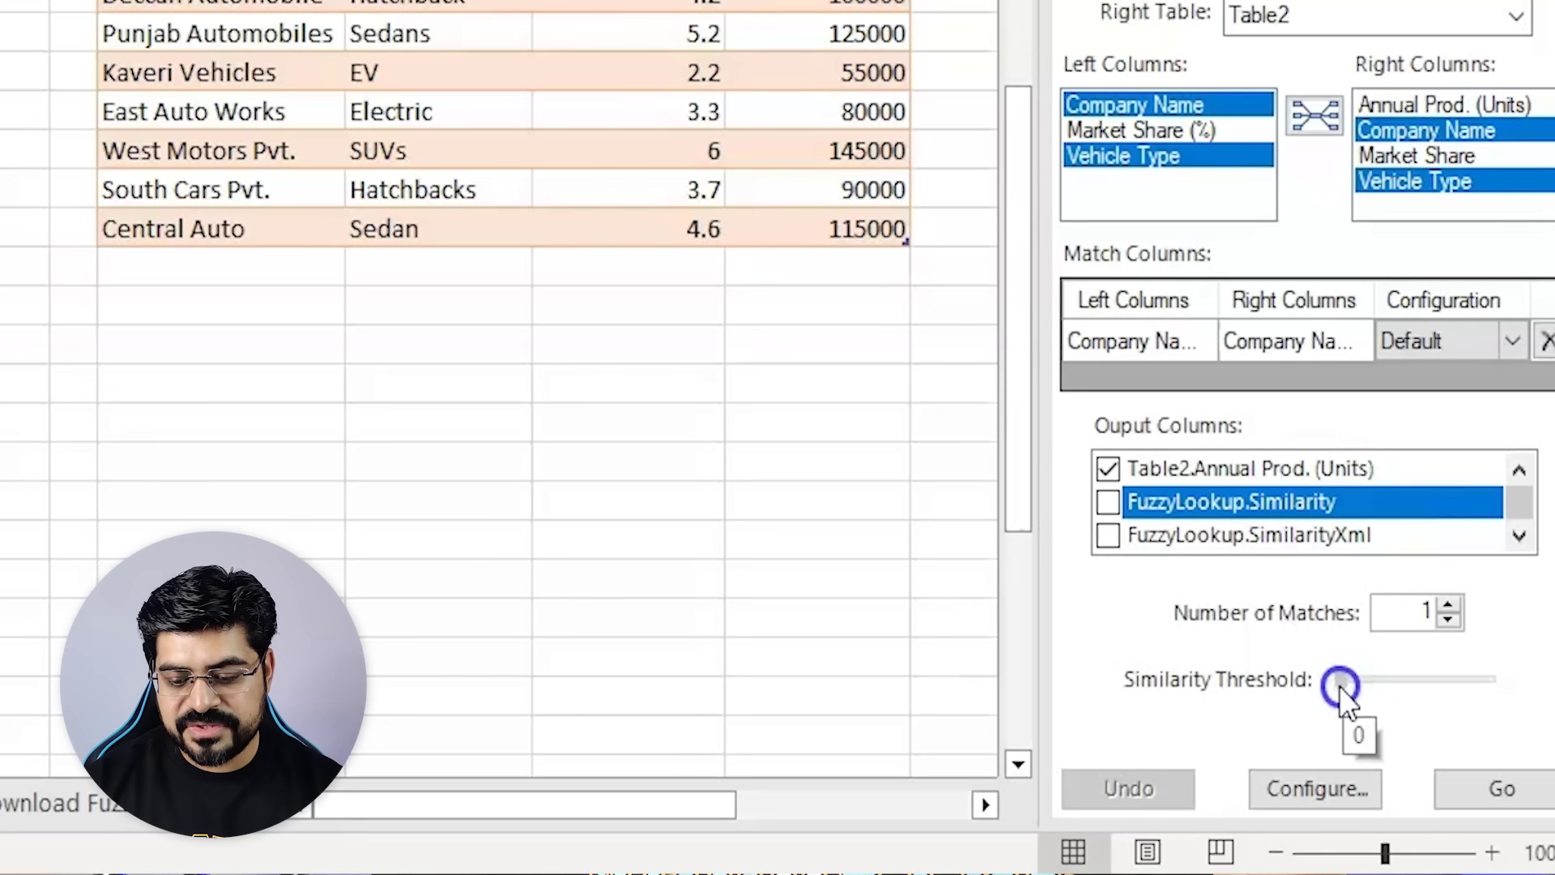
{"action": "left_click", "coordinate": [1498, 789]}
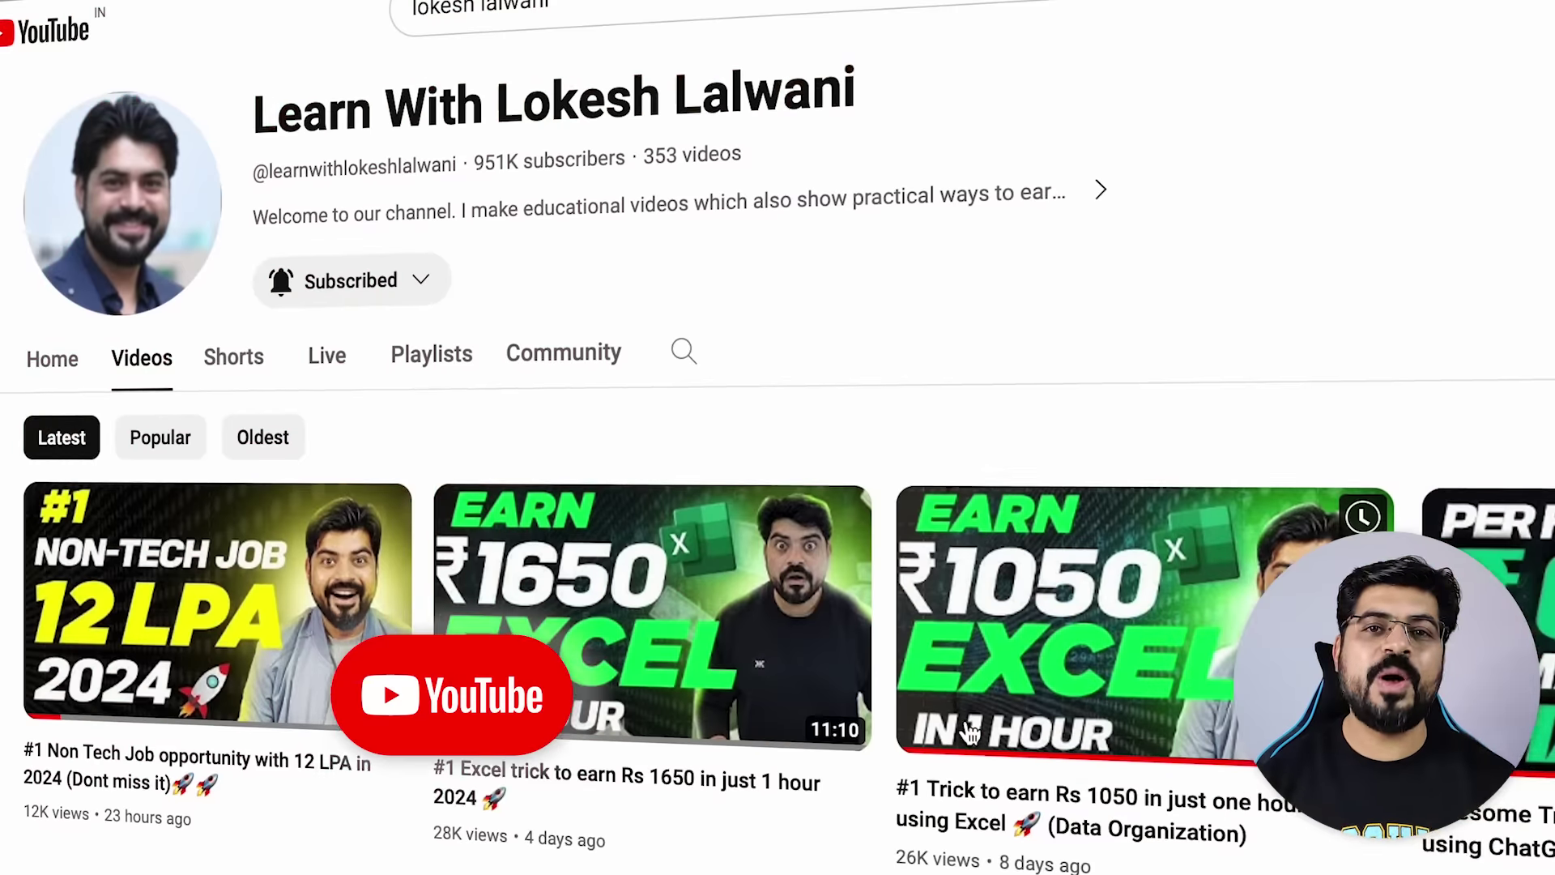
{"action": "scroll", "coordinate": [965, 721], "scroll_direction": "down", "scroll_amount": 3}
{"action": "scroll", "coordinate": [965, 717], "scroll_direction": "down", "scroll_amount": 5}
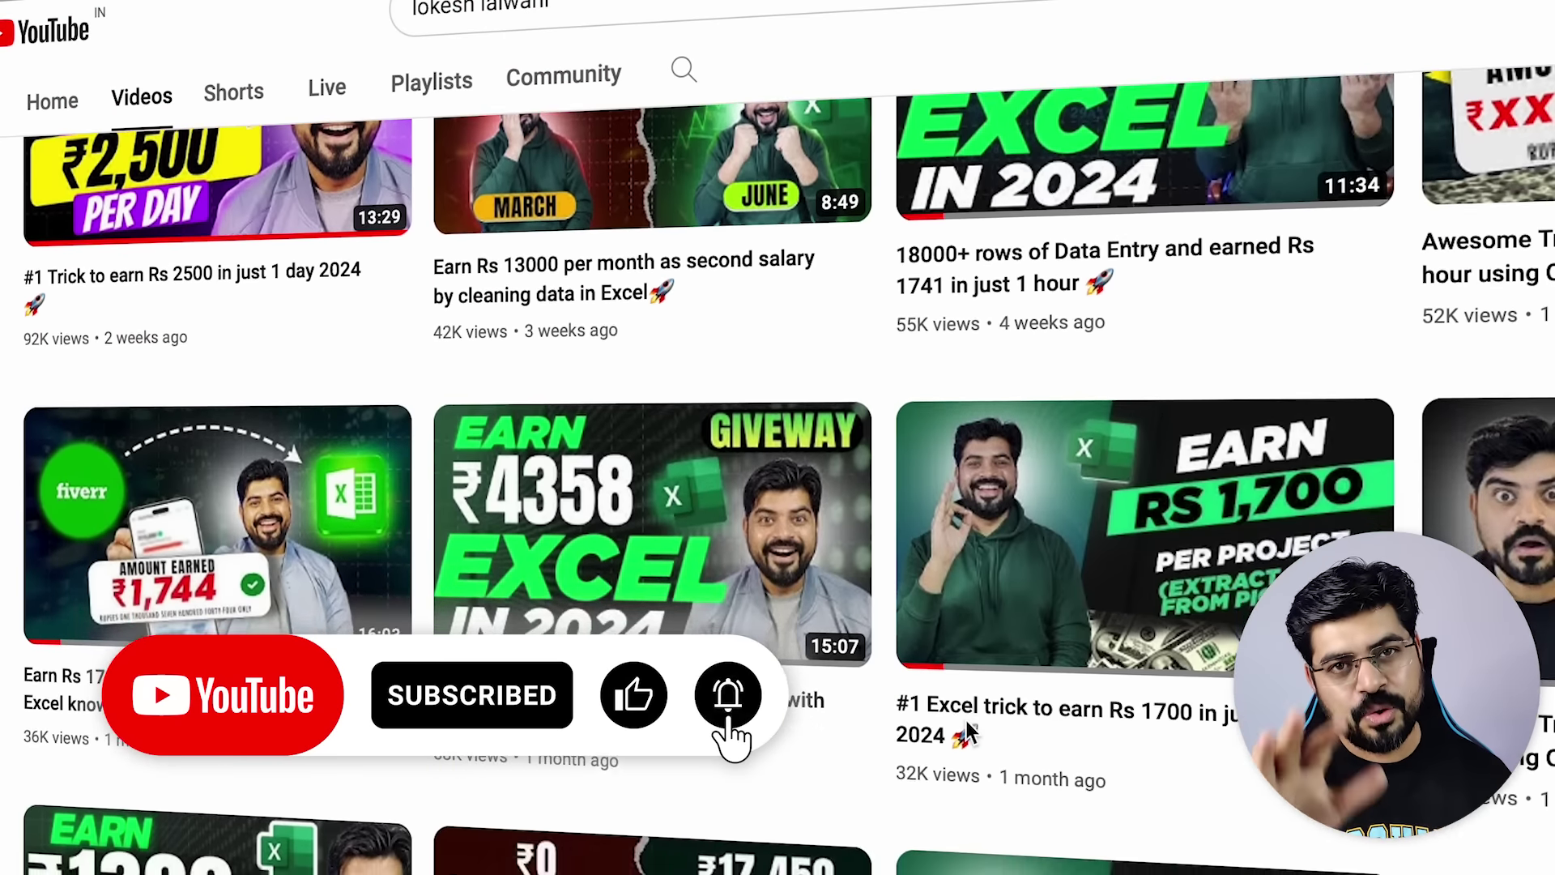
{"action": "scroll", "coordinate": [965, 721], "scroll_direction": "down", "scroll_amount": 10}
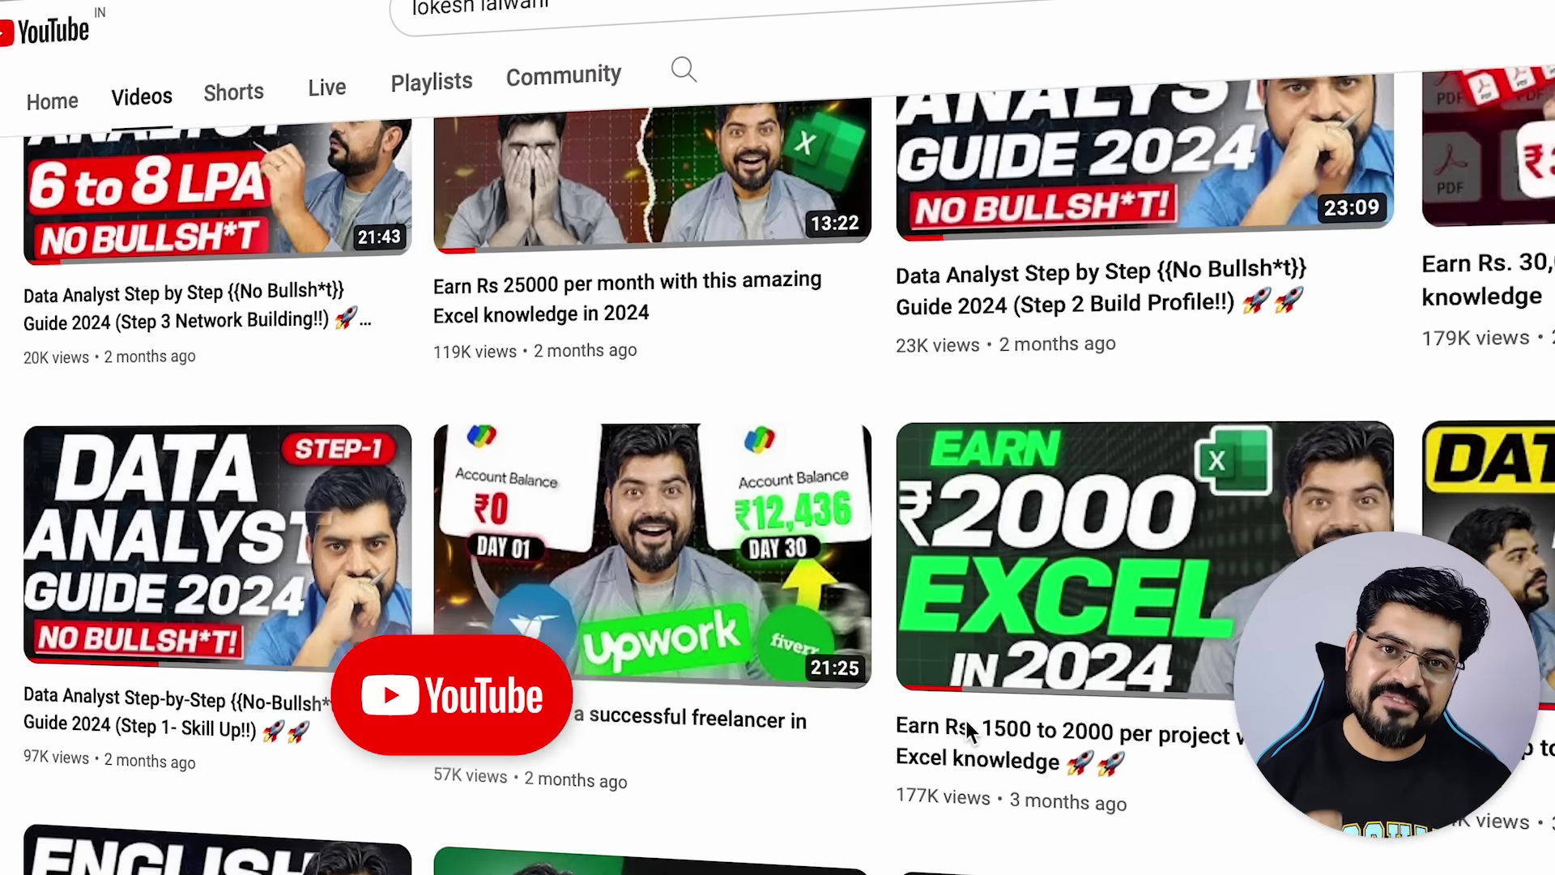
{"action": "scroll", "coordinate": [966, 721], "scroll_direction": "down", "scroll_amount": 6}
{"action": "scroll", "coordinate": [965, 721], "scroll_direction": "down", "scroll_amount": 7}
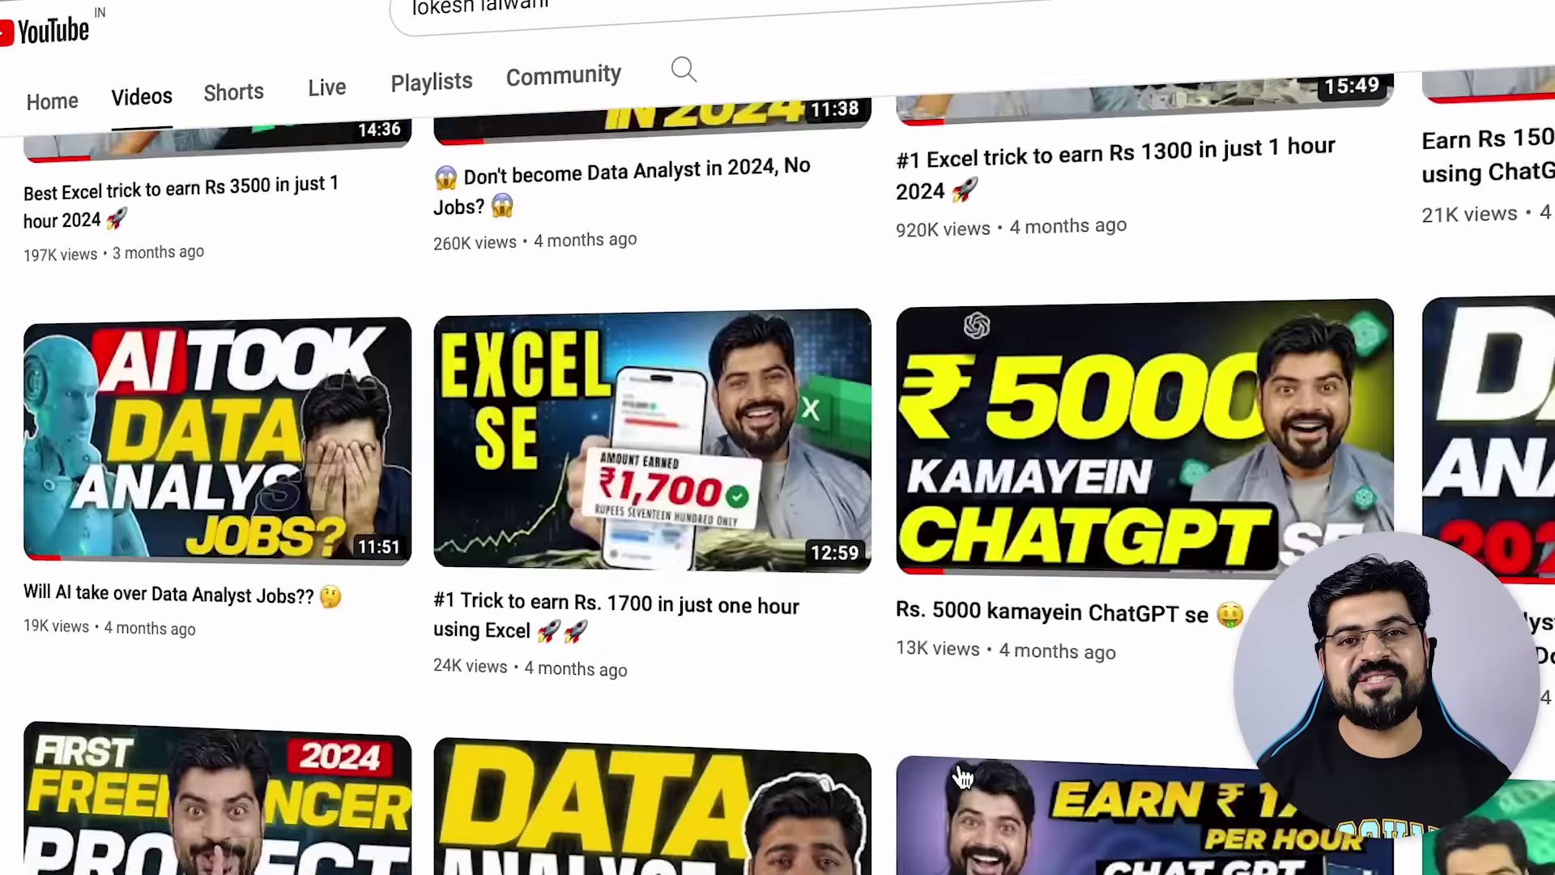
{"action": "scroll", "coordinate": [963, 776], "scroll_direction": "up", "scroll_amount": 10}
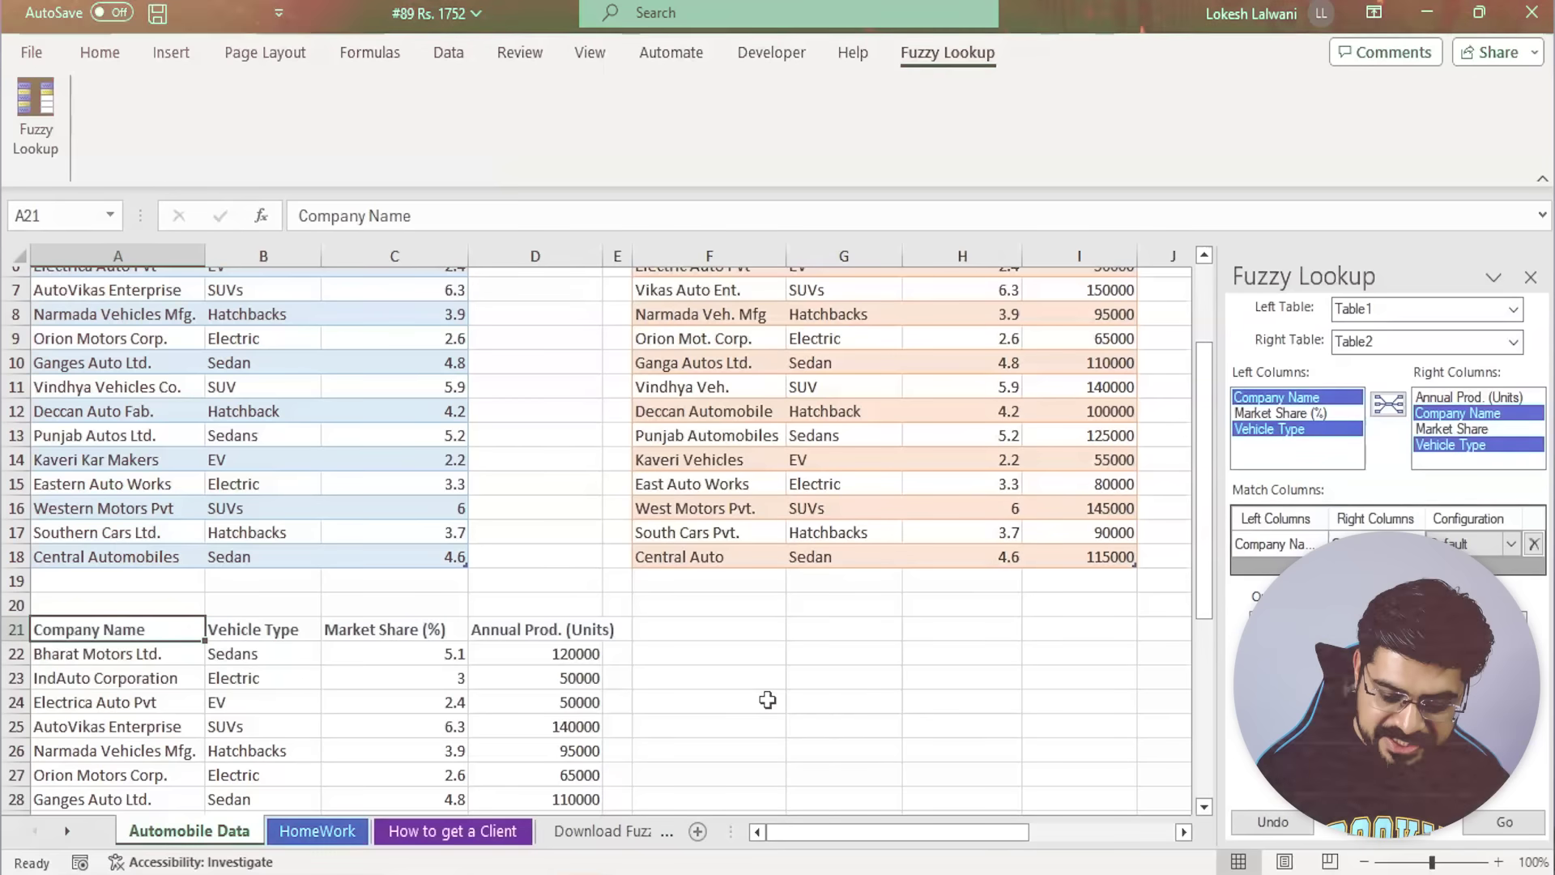
Switch to the HomeWork sheet with the hotel tables and close the Fuzzy Lookup pane.
{"action": "key", "text": "ctrl+Page_Down"}
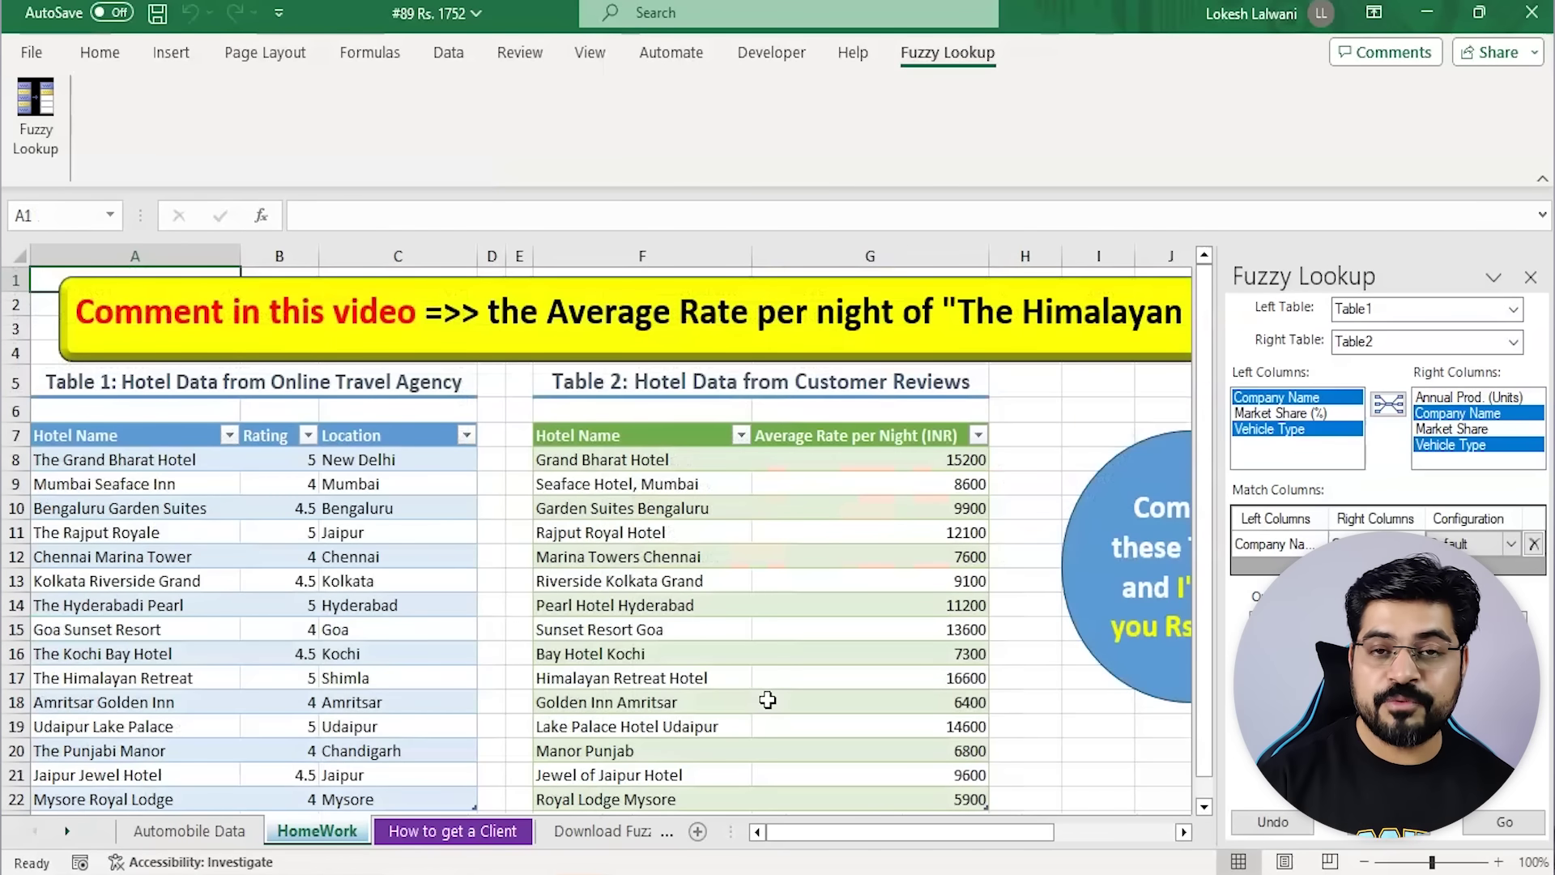
{"action": "left_click", "coordinate": [1531, 278]}
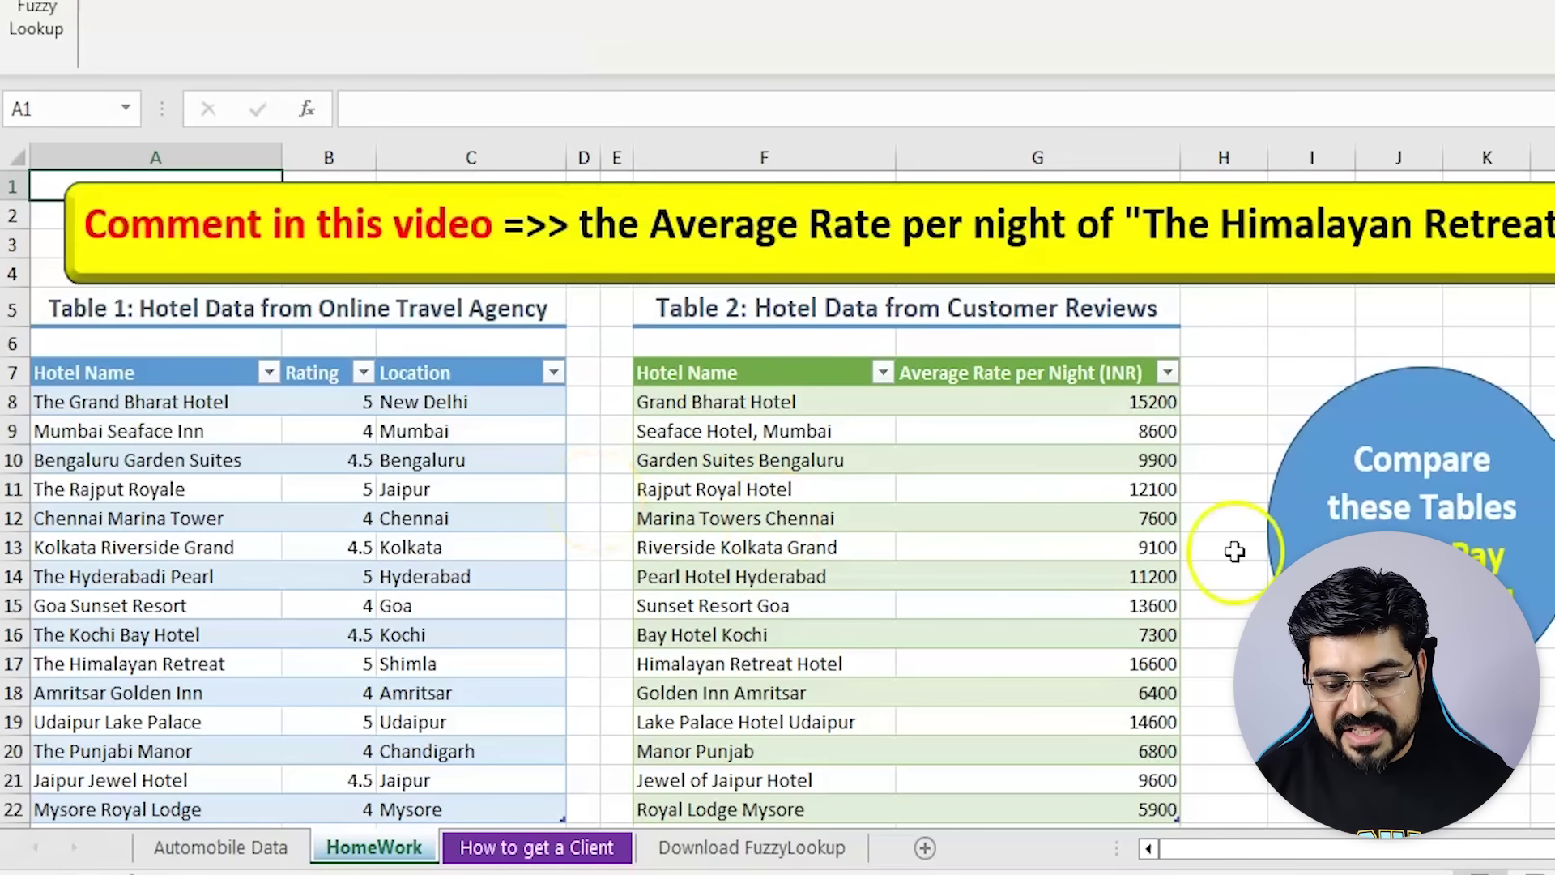
{"action": "left_click", "coordinate": [1455, 541]}
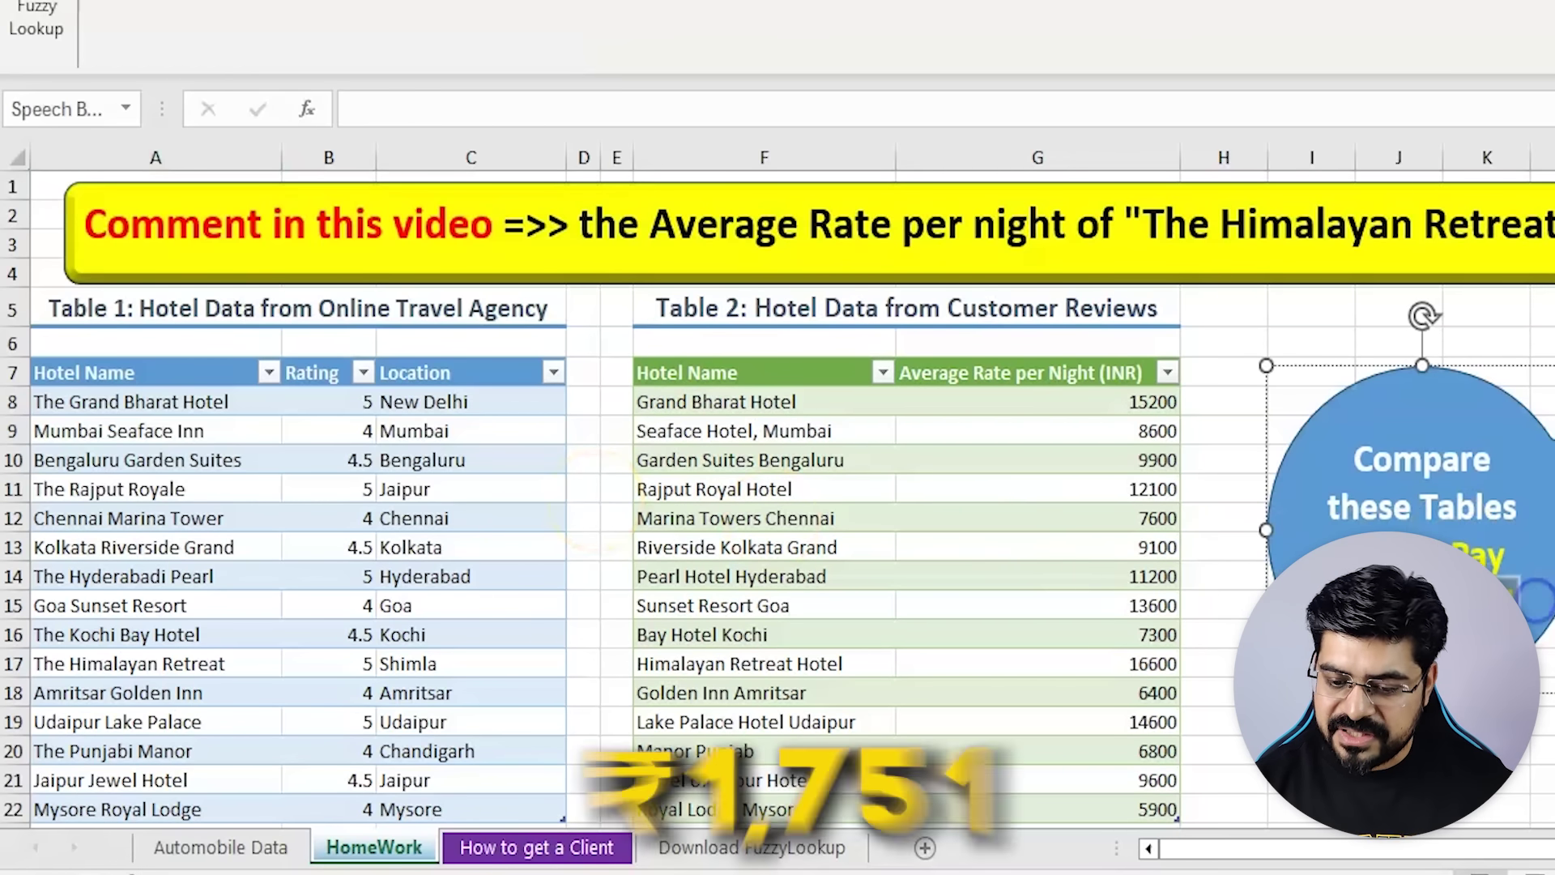
{"action": "left_click", "coordinate": [1554, 780]}
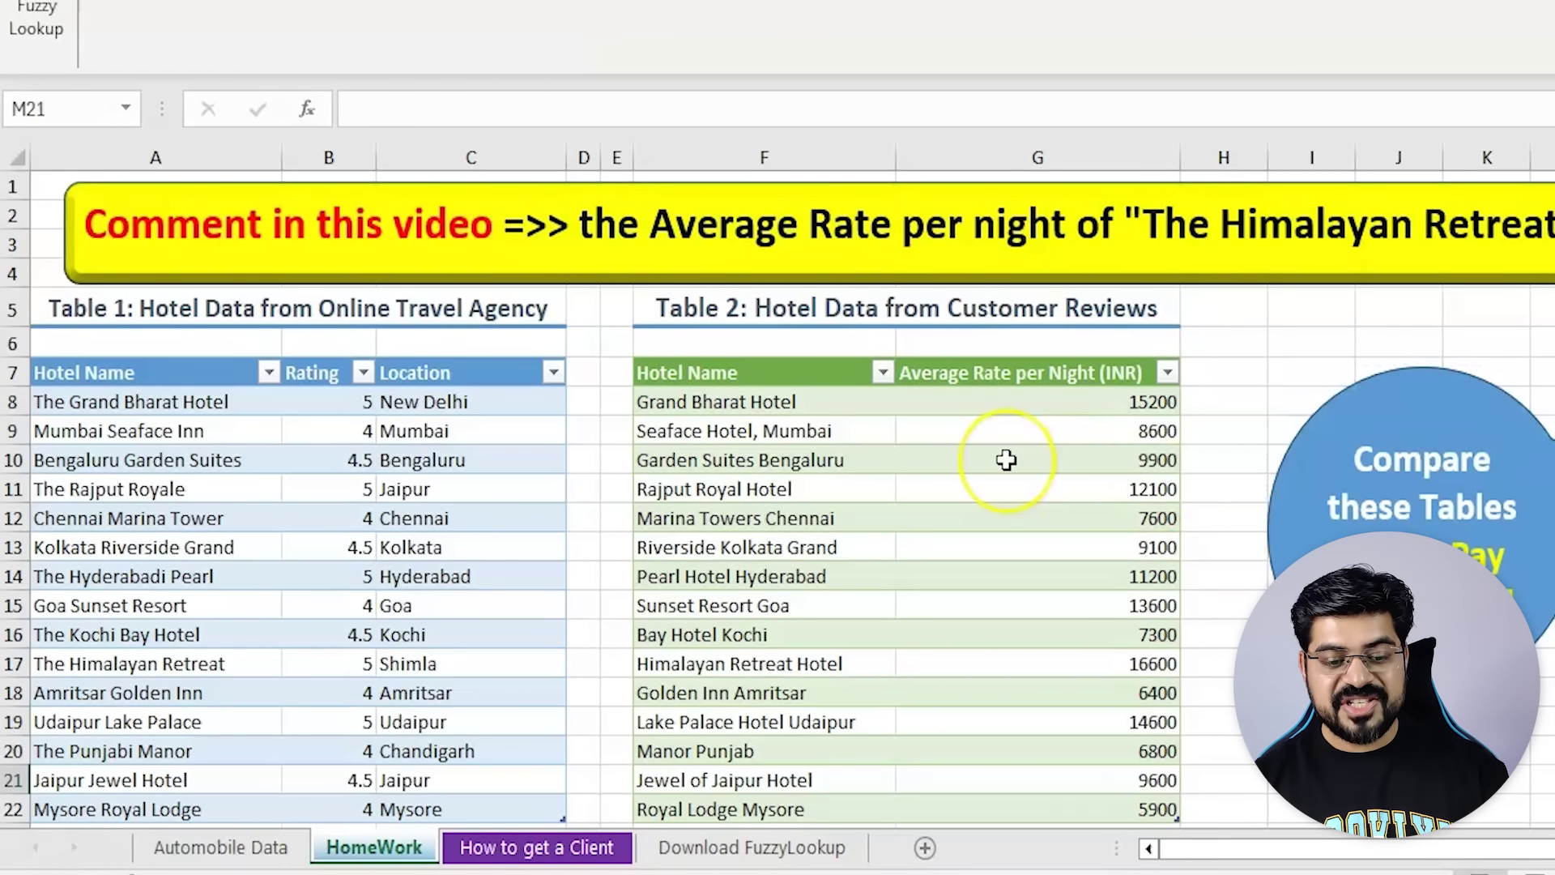